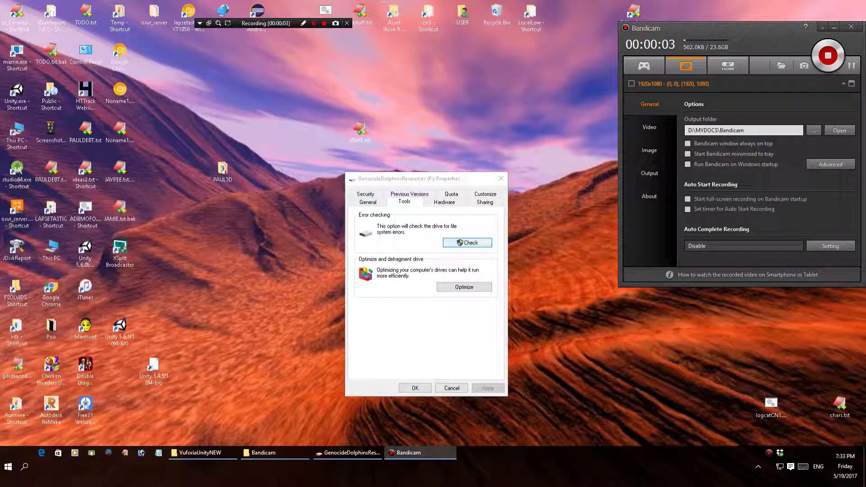
Step: Start a new 3D Unity project and name it WBTEST
left_click(823, 28)
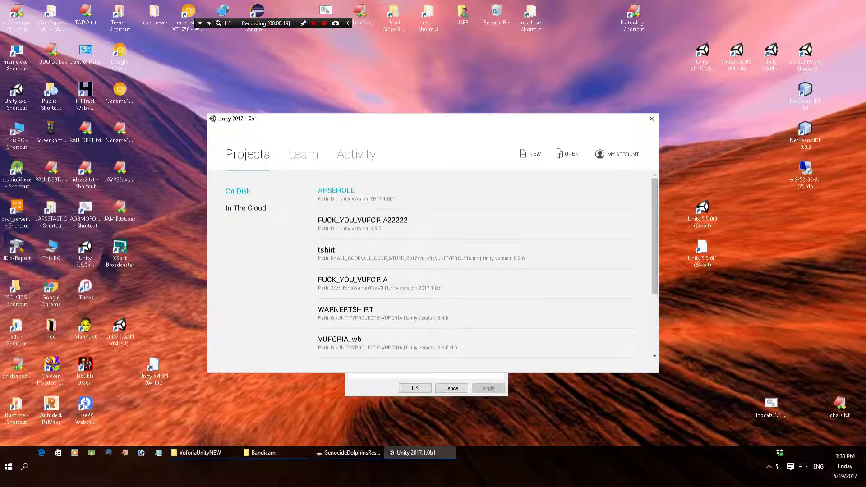
left_click(530, 154)
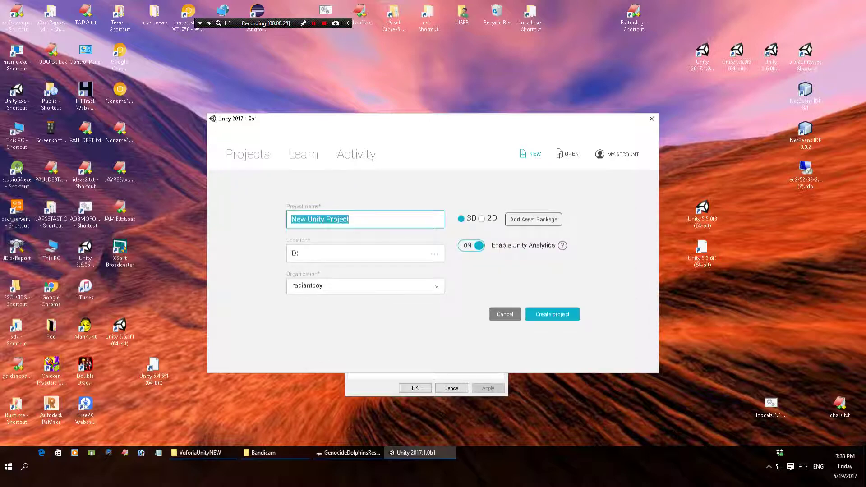
key("Tab")
triple_click(350, 220)
type("WBTEST")
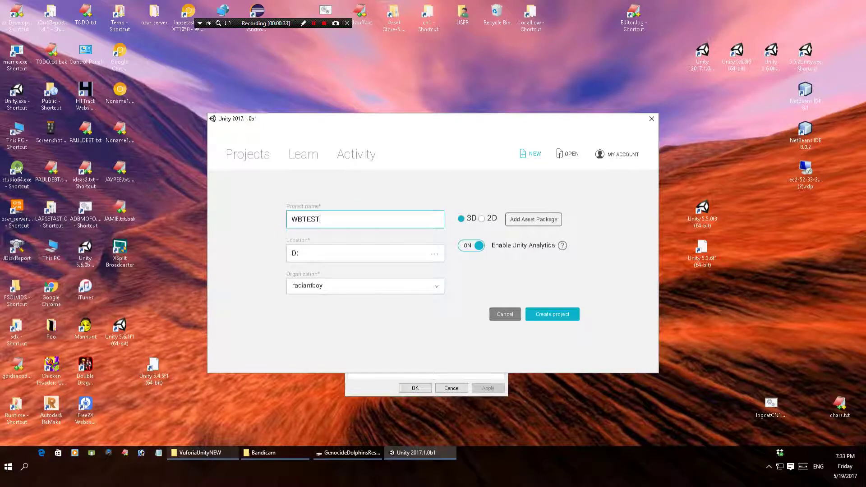
Step: Set the project location to the VuforiaUnityNEW folder in E:\ALL_CODE\ALL_CODE_STUFF_2017 and create the project
left_click(200, 453)
left_click(485, 29)
key("ctrl+c")
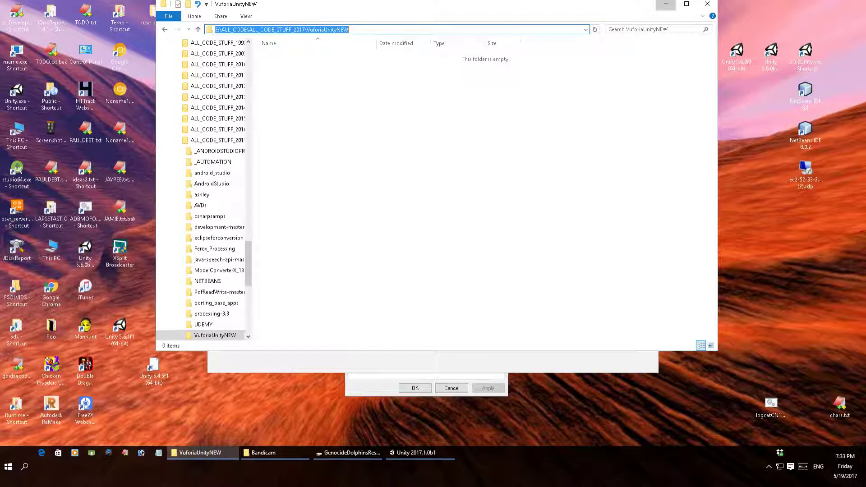
left_click(666, 4)
key("Tab")
left_click(434, 250)
key("ctrl+v")
key("Return")
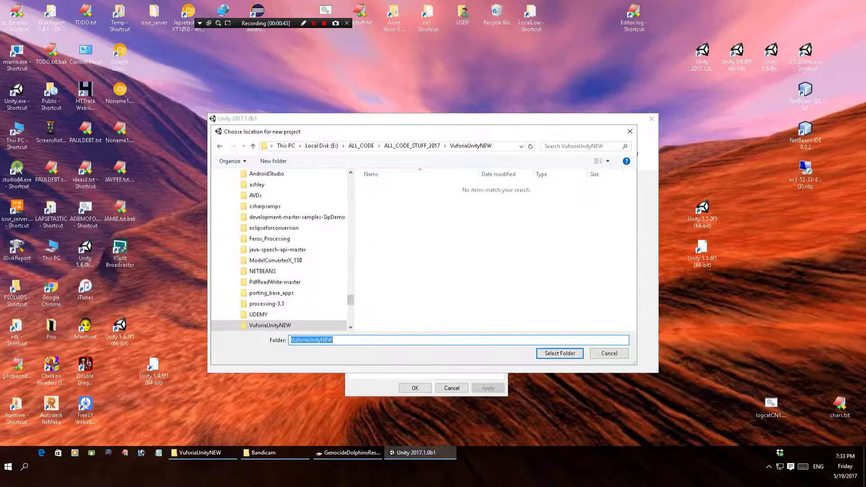
key("Return")
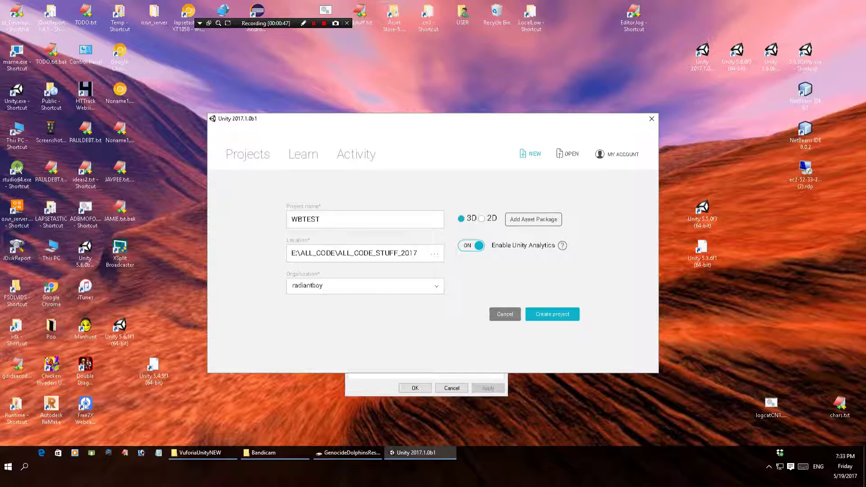
left_click(552, 315)
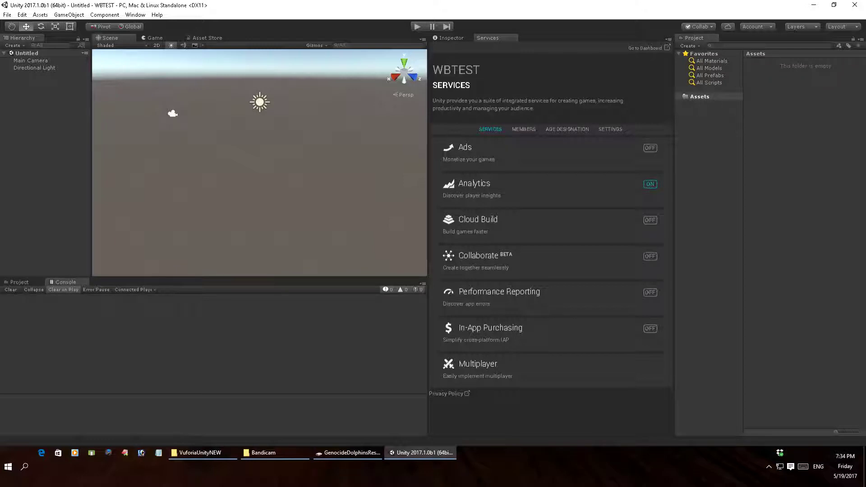
Step: Show the Inspector in place of Services and widen the Scene view at its expense
left_click(451, 38)
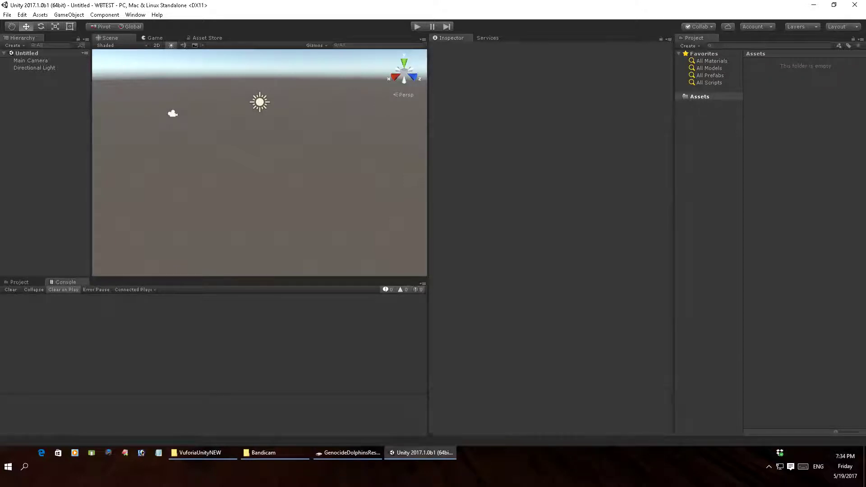
left_click_drag(428, 99, 636, 99)
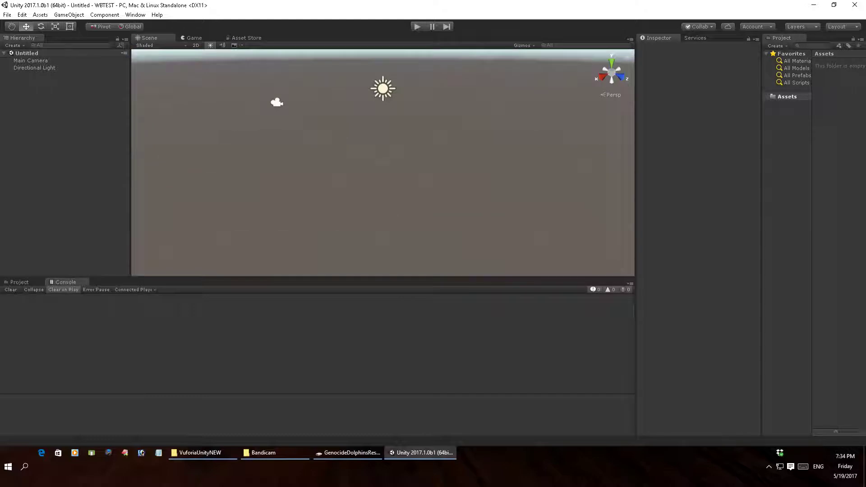
Step: Search the Asset Store for "vuforia" and open the Vuforia AR Starter Kit by PTC
key("ctrl+9")
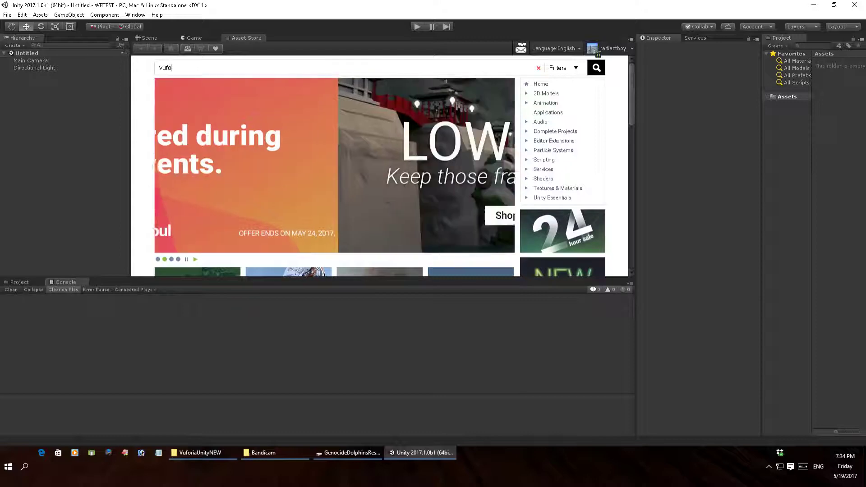
type("vuforia")
key("Return")
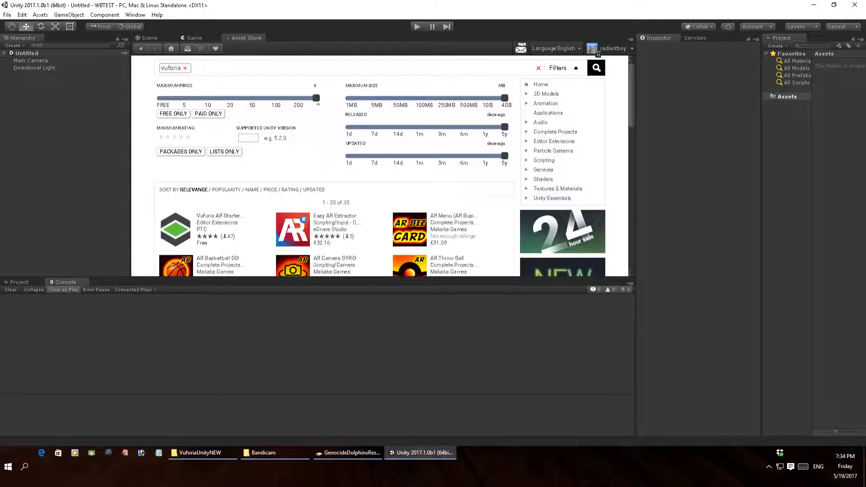
left_click(220, 216)
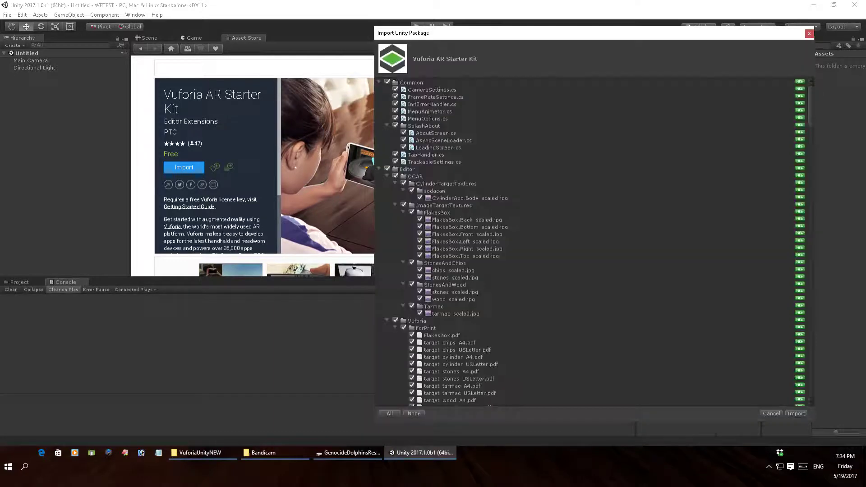
Step: Import all files of the Vuforia AR Starter Kit package and accept the automatic update of its obsolete APIs
scroll(587, 241, "down", 20)
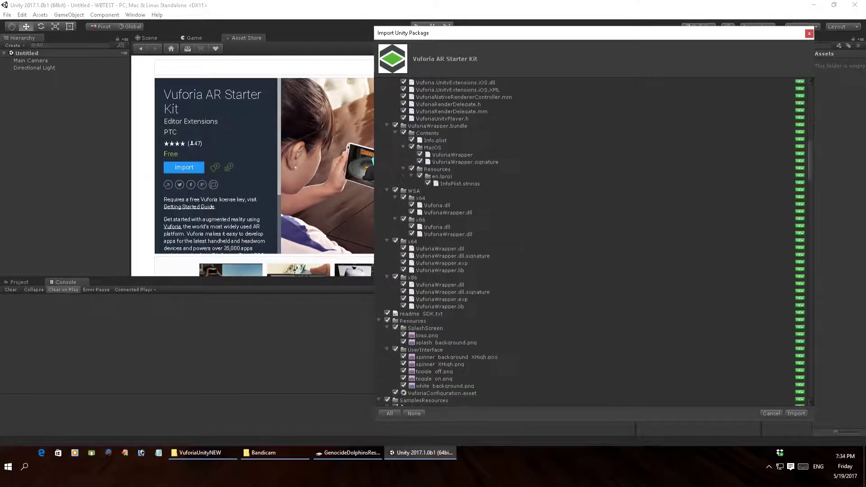
scroll(586, 241, "down", 20)
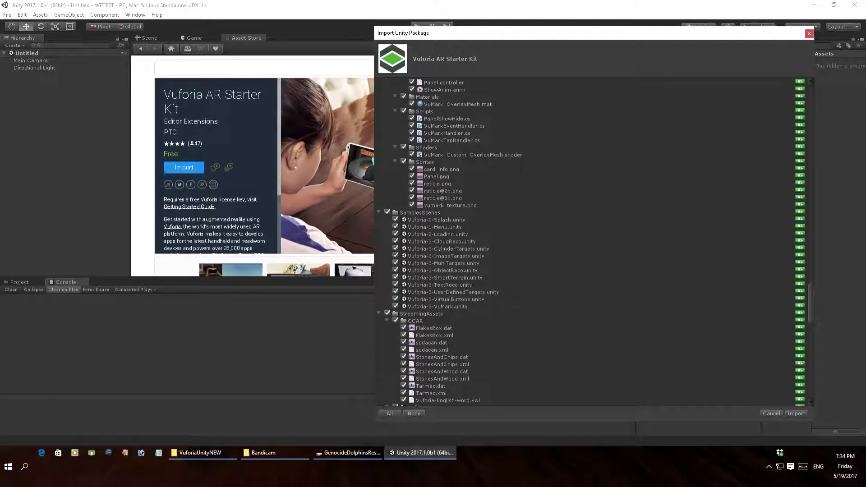
left_click(797, 413)
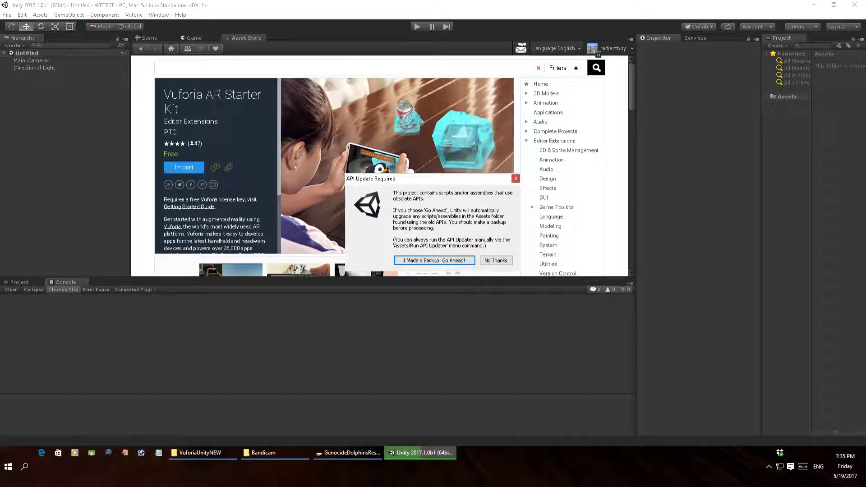
key("Return")
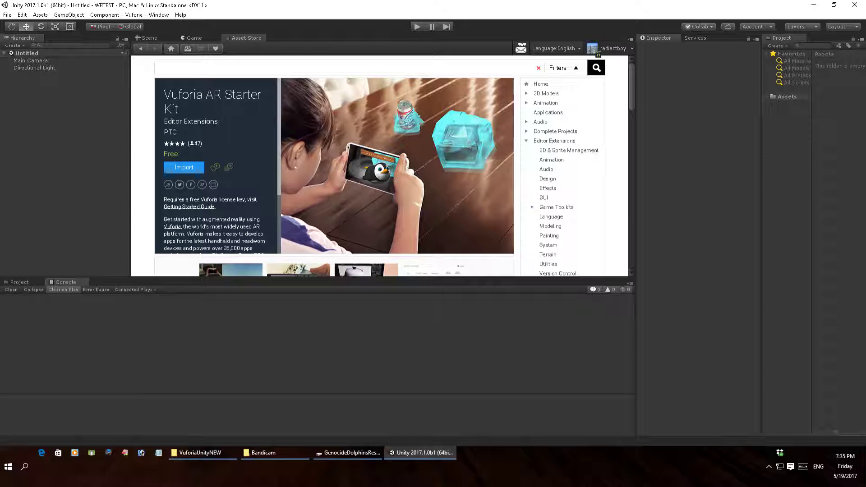
Step: Switch to the Vuforia Developer Portal in Chrome, open the GAZY license from the License Manager and select its license key
left_click_drag(357, 486, 456, 0)
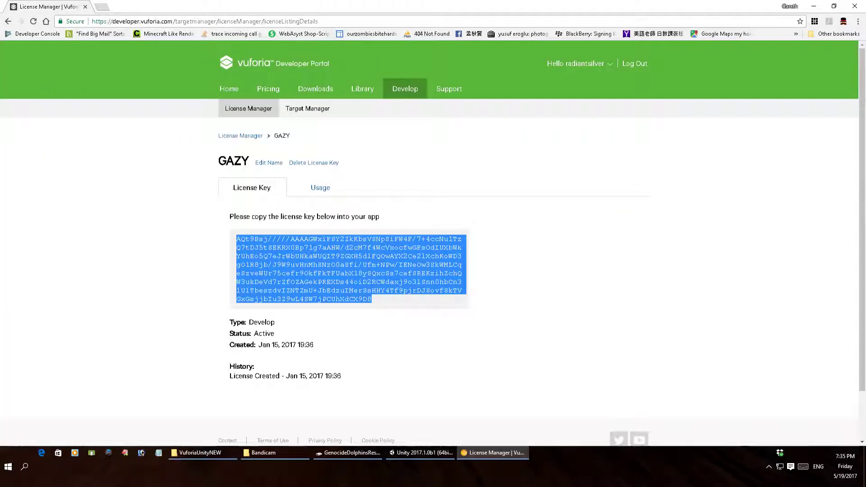
left_click(241, 135)
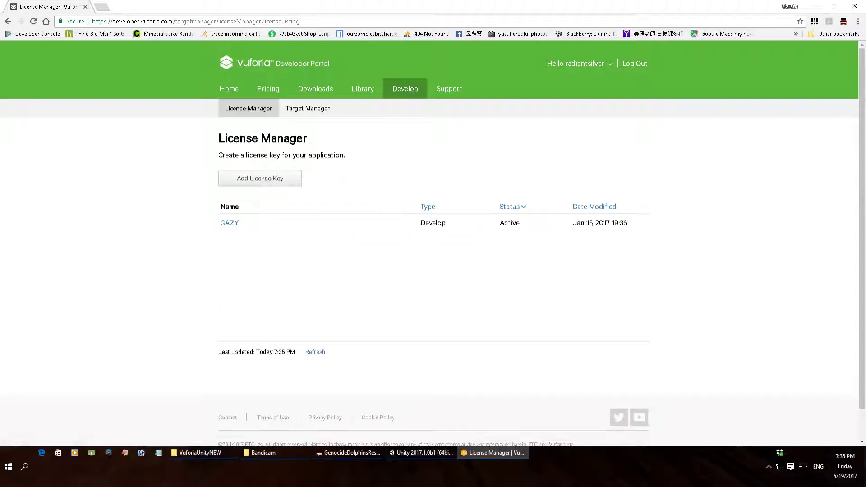
left_click(230, 222)
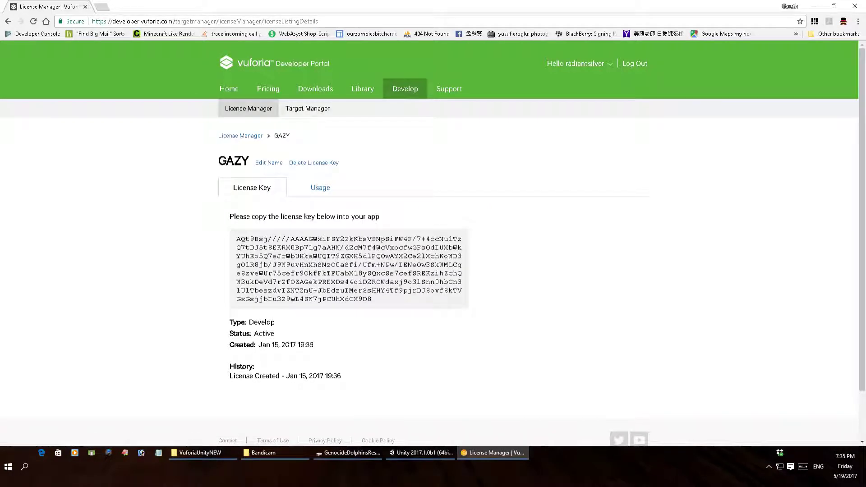
left_click_drag(373, 300, 236, 240)
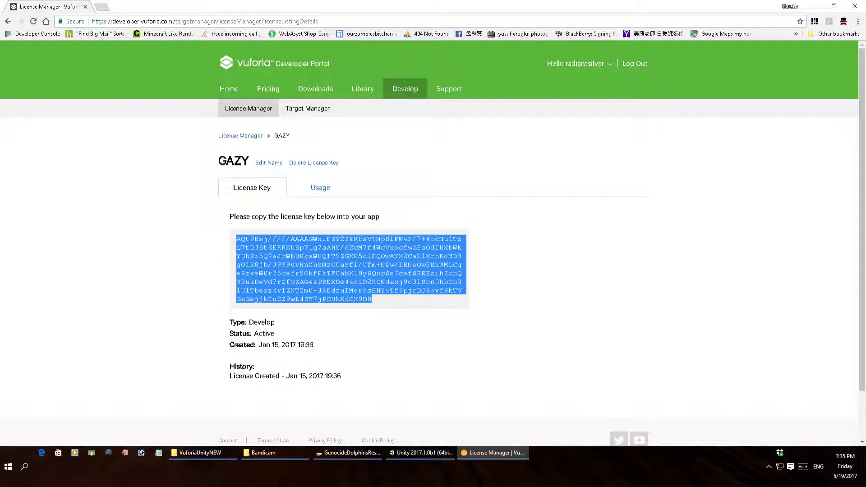
Step: Open the target_images database in the Target Manager and view the teddys3 target's image
left_click(308, 108)
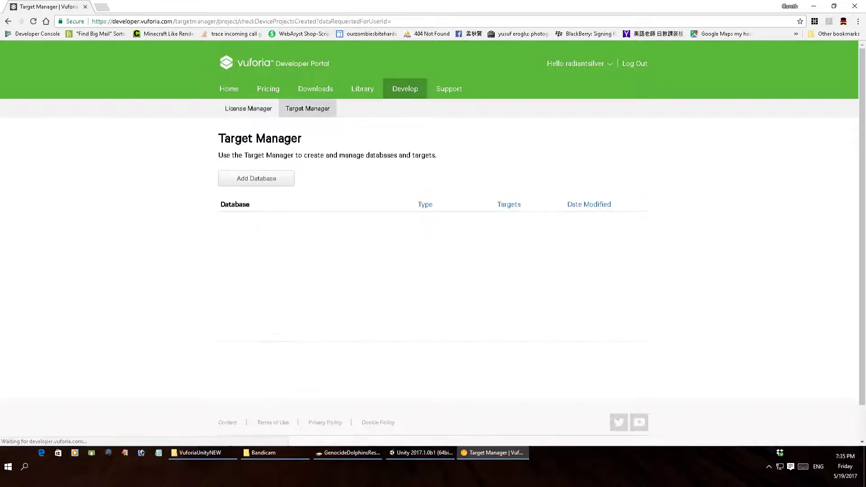
left_click(243, 221)
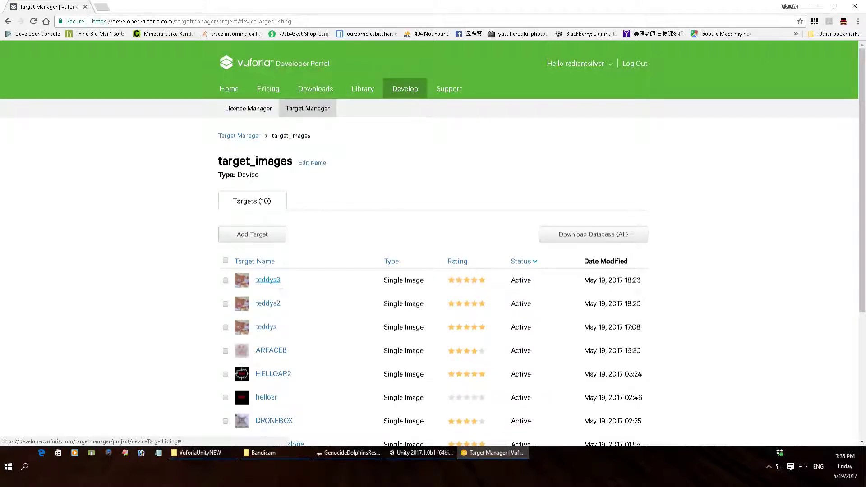
left_click(268, 281)
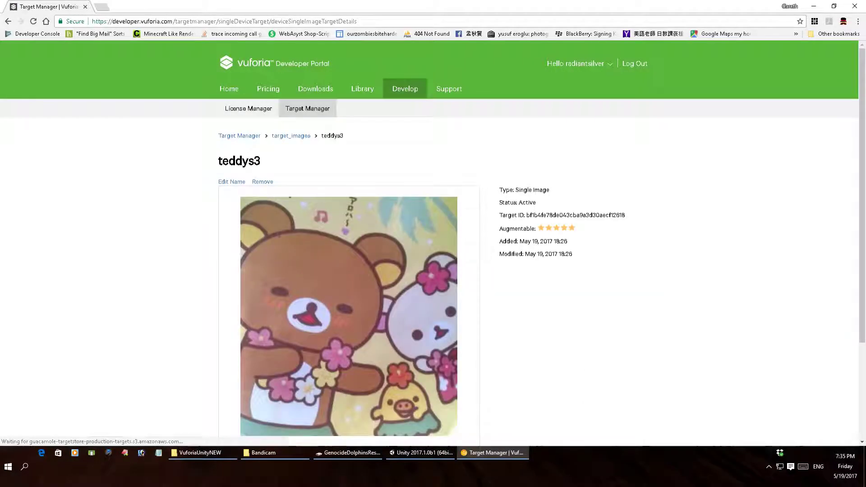
scroll(434, 244, "down", 1)
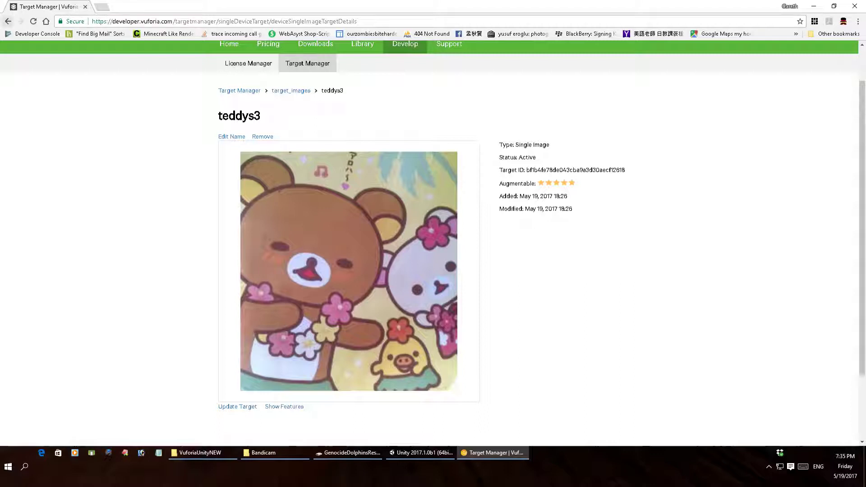
left_click(9, 21)
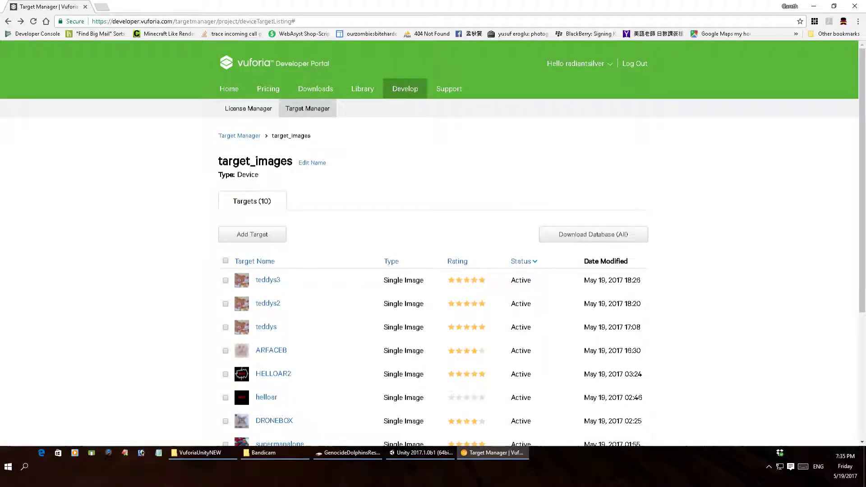
Step: Display the detected features on the teddys3 target image, examine them and return to the target_images list
left_click(268, 280)
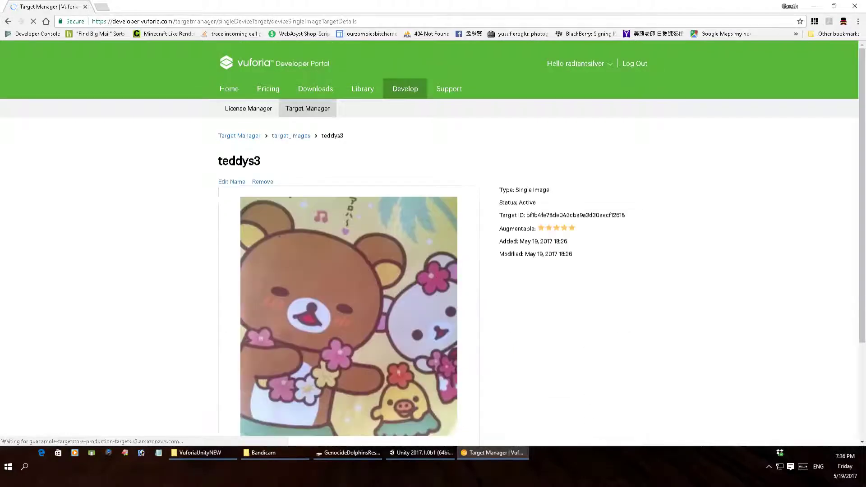
scroll(433, 239, "down", 3)
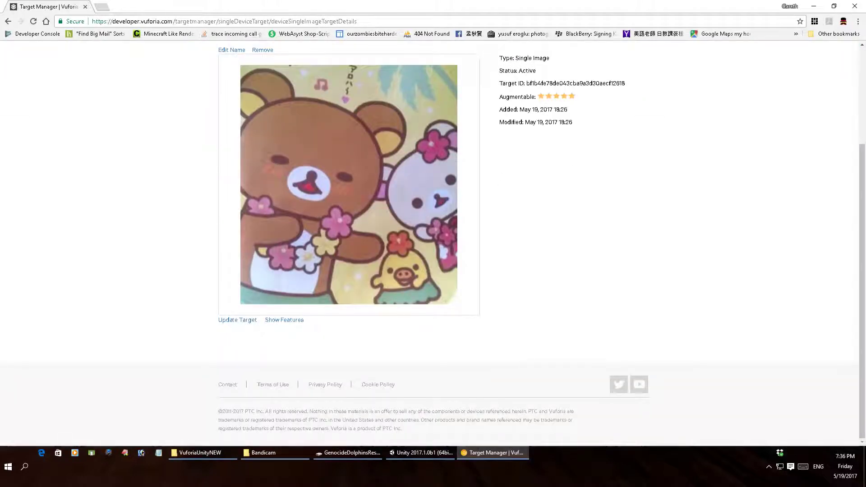
left_click(284, 320)
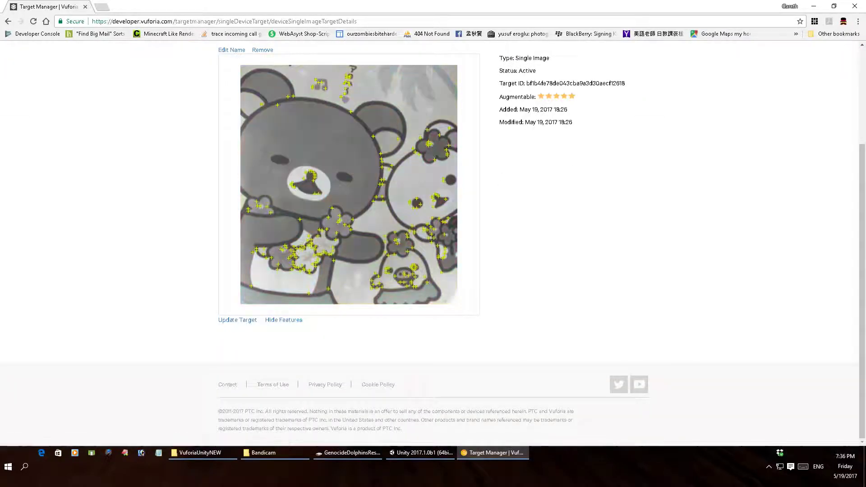
scroll(284, 320, "up", 1)
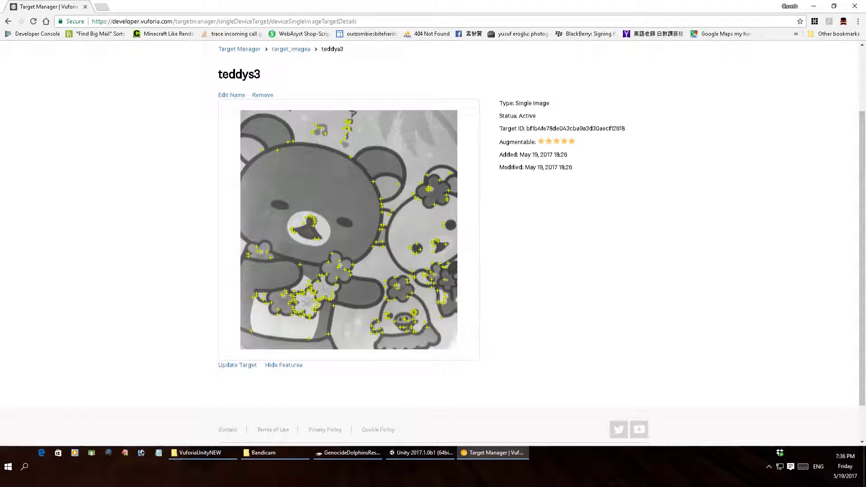
left_click(8, 22)
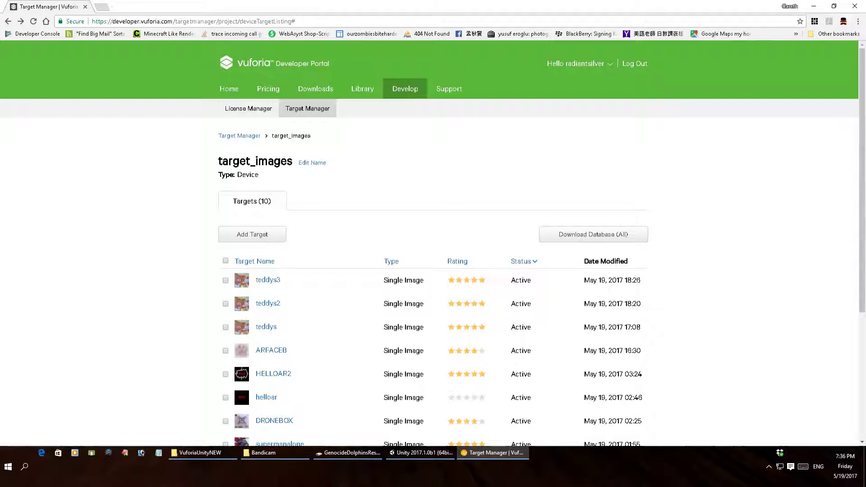
Step: Download all targets of the target_images database as a Unity package
scroll(268, 234, "down", 1)
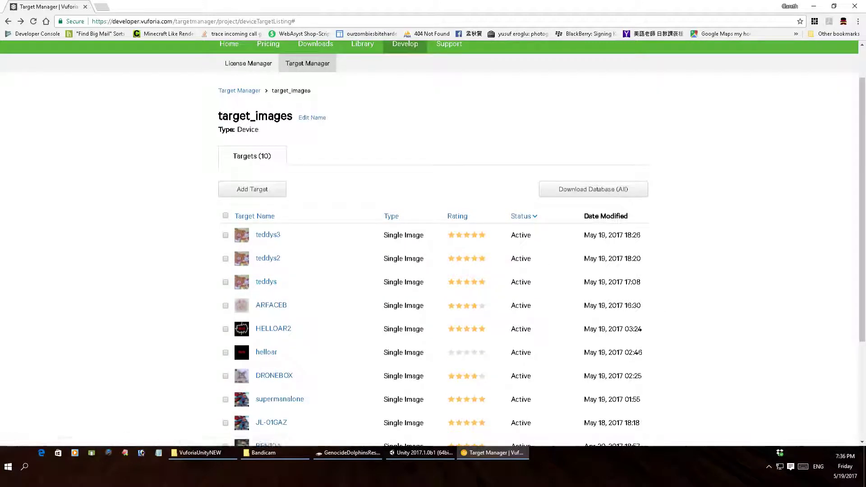
left_click(593, 189)
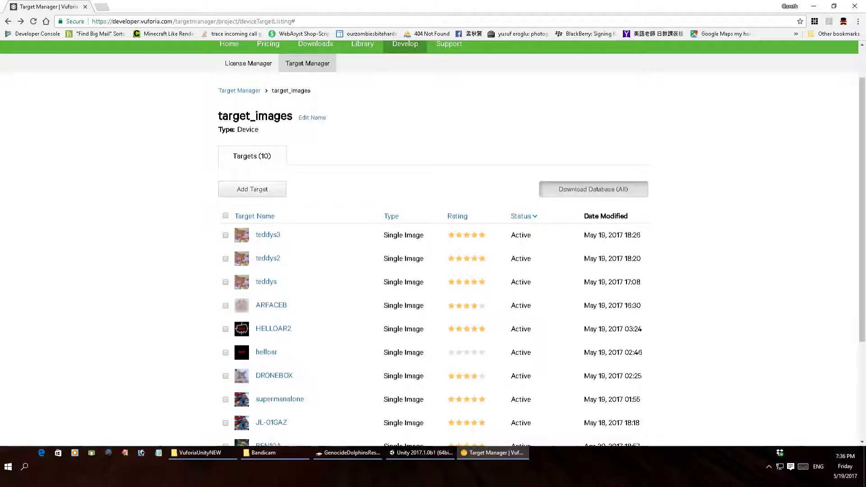
left_click(326, 270)
left_click(502, 299)
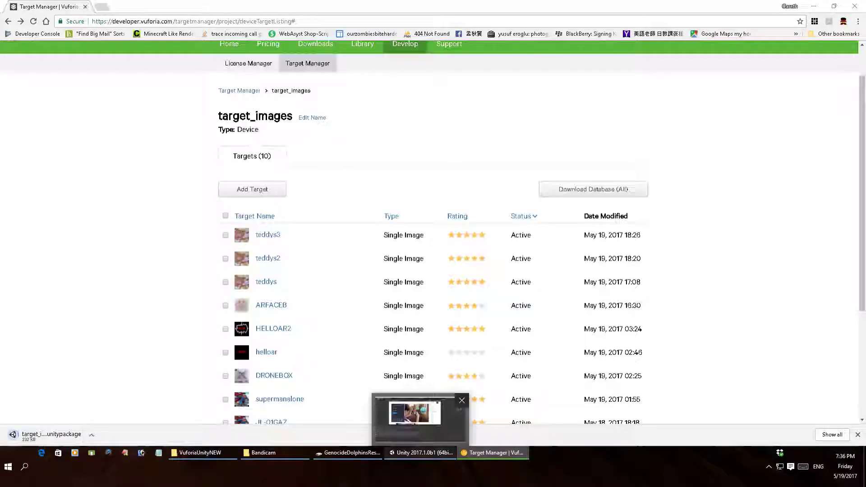
Step: Switch to Unity to check the starter kit's import progress and return to the Target Manager in Chrome
left_click(421, 453)
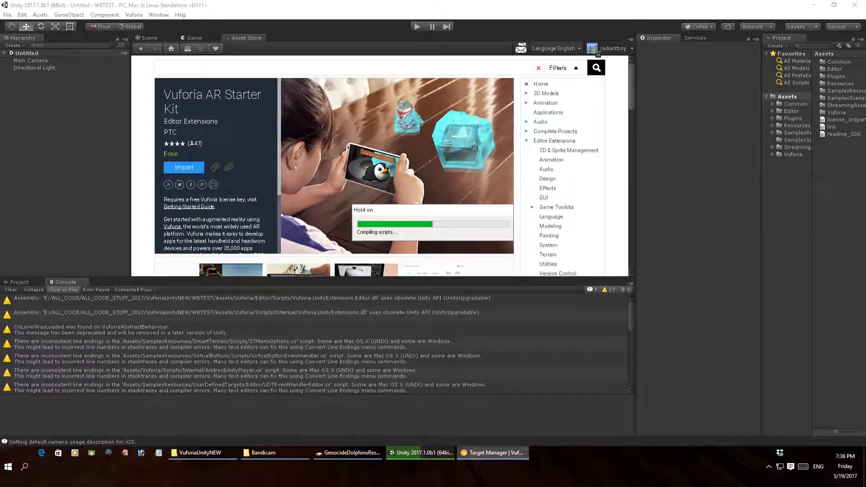
left_click(493, 452)
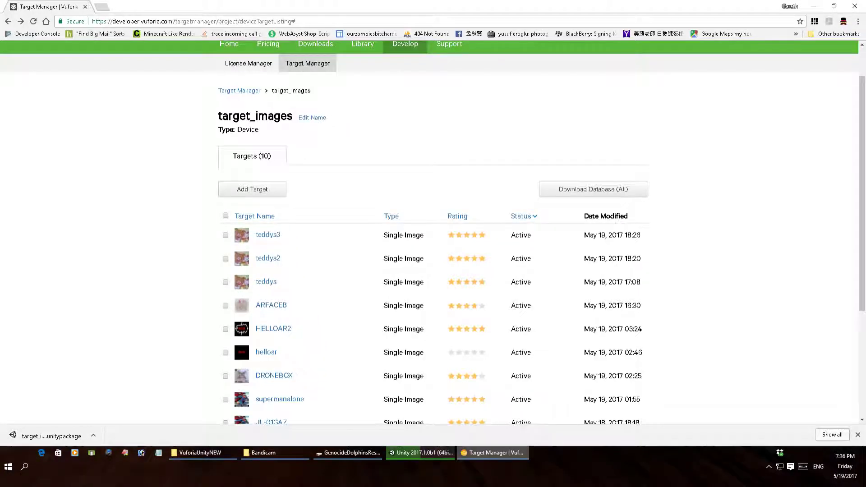
Step: Try to open the downloaded target_images Unity package straight from the browser's downloads
left_click(50, 436)
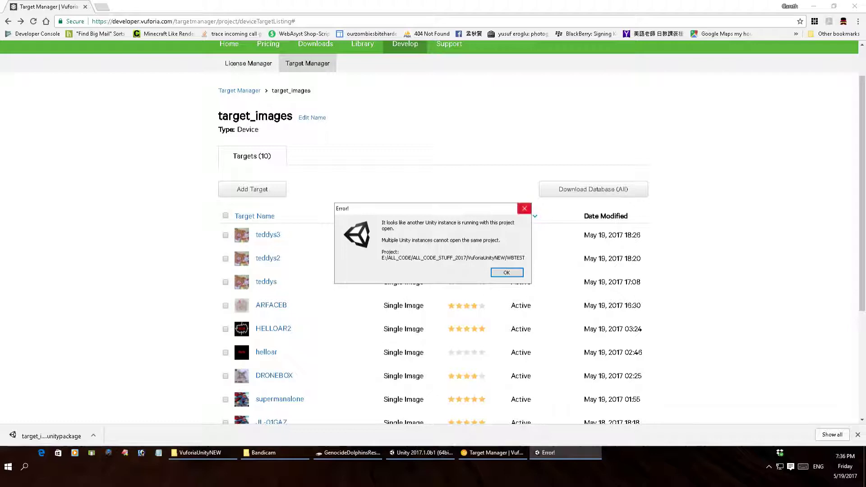
left_click(525, 209)
left_click(652, 119)
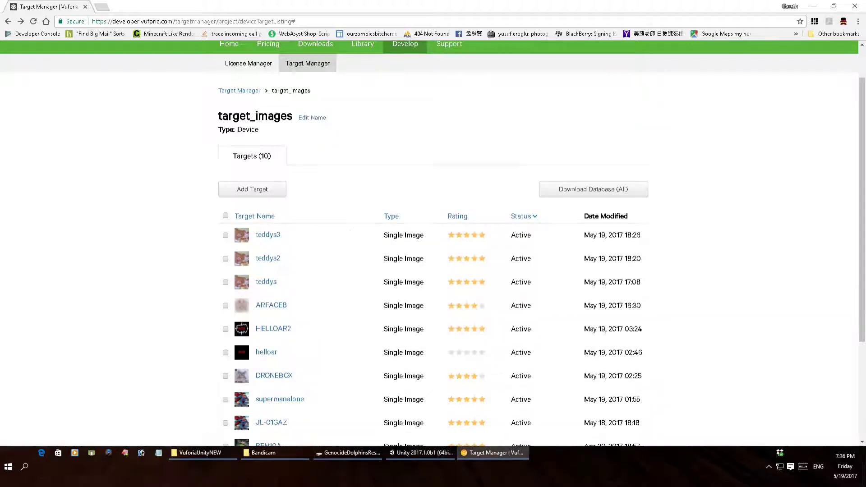
Step: Copy the path of the TEMP download folder in File Explorer and switch to Unity
left_click(264, 453)
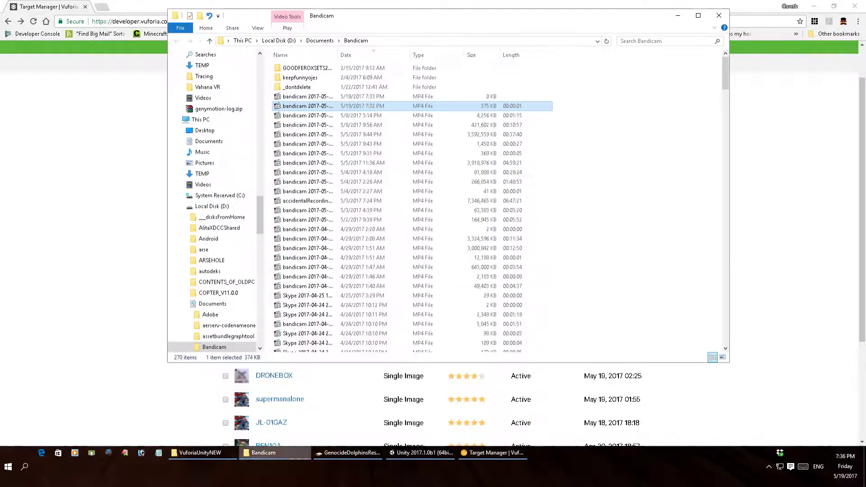
left_click(203, 65)
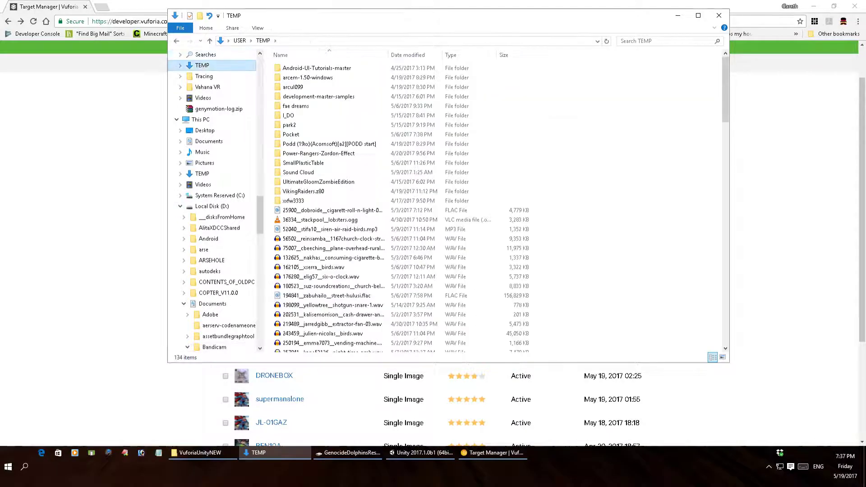
left_click(336, 41)
key("ctrl+c")
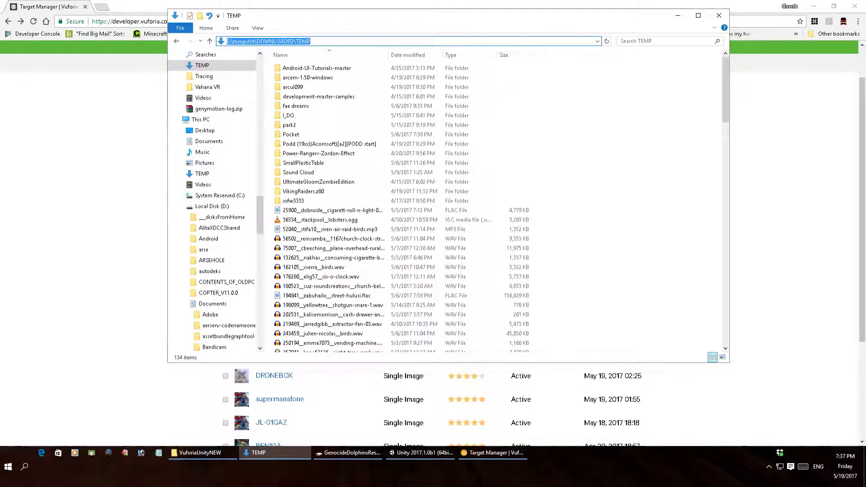
key("alt+Tab")
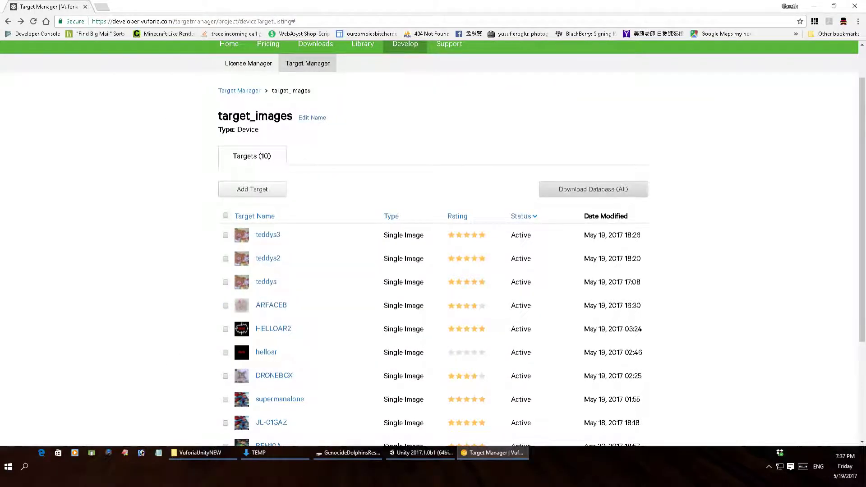
left_click(420, 453)
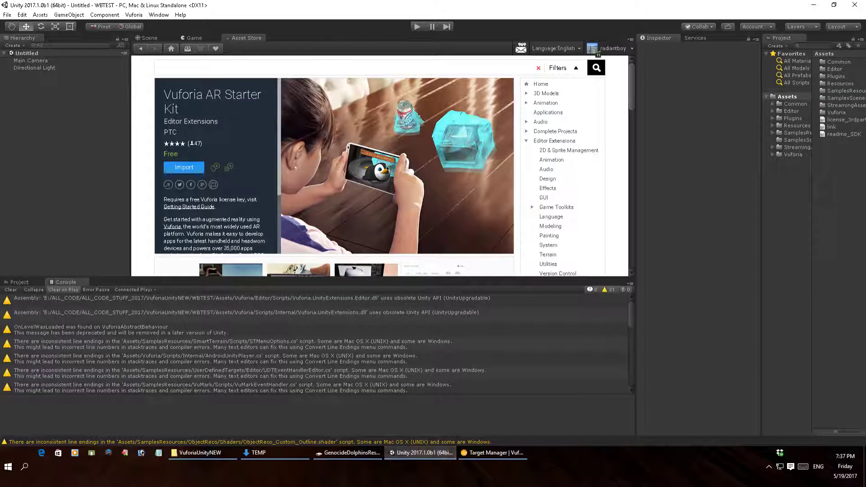
left_click(69, 14)
mouse_move(113, 55)
mouse_move(40, 14)
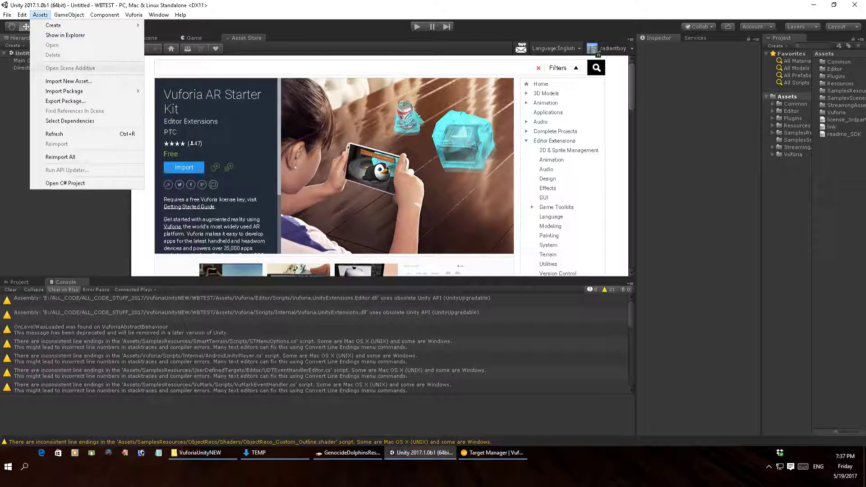
left_click(69, 81)
left_click(423, 26)
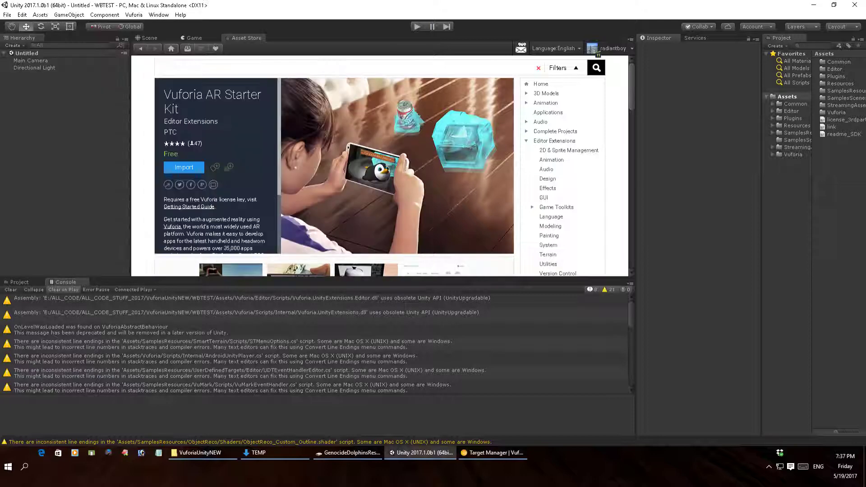
Step: Import all items of target_images (11).unitypackage as a custom package from the copied TEMP folder path
left_click(40, 14)
mouse_move(64, 91)
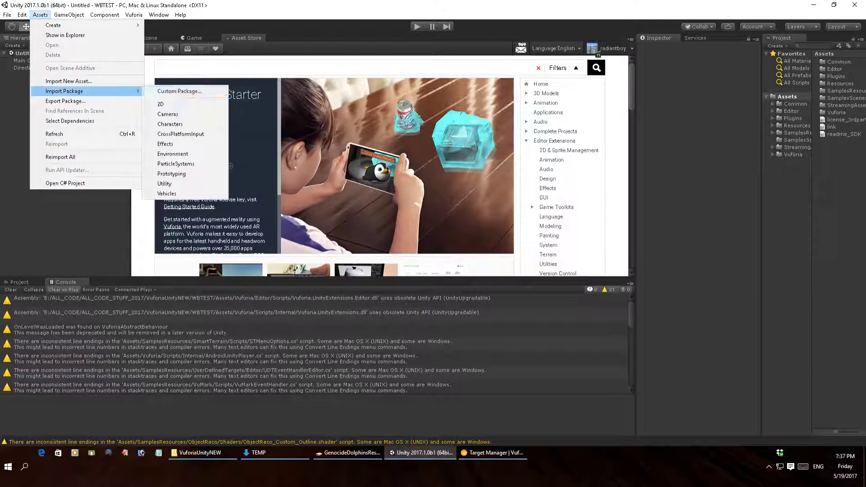
left_click(179, 91)
key("ctrl+v")
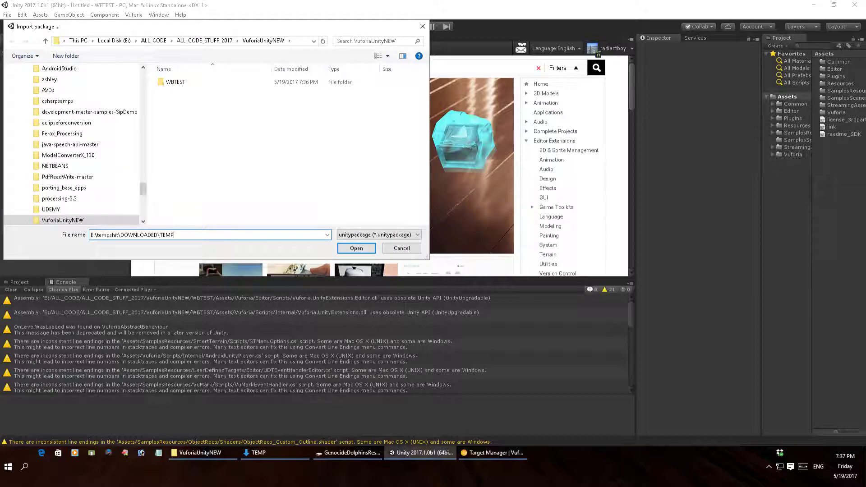
key("Return")
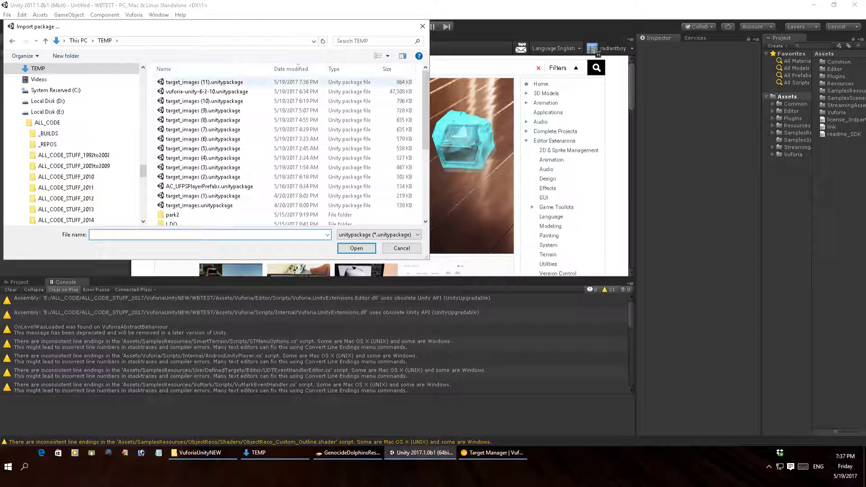
left_click(204, 82)
key("Return")
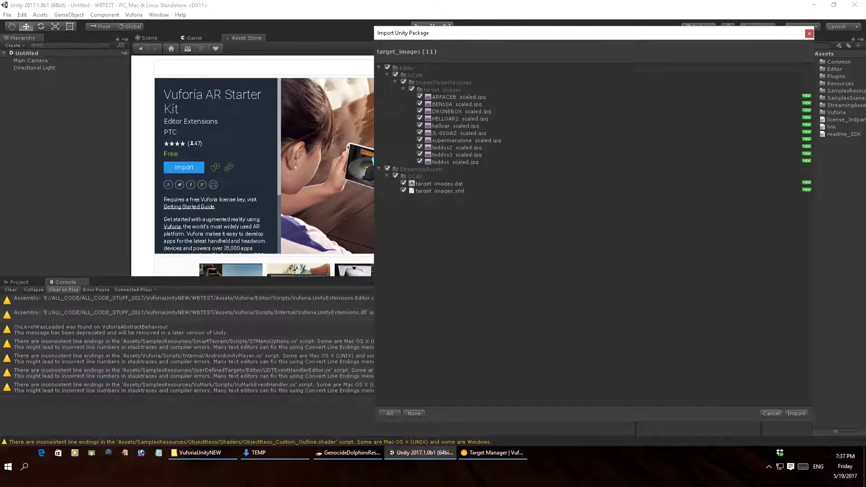
left_click(796, 414)
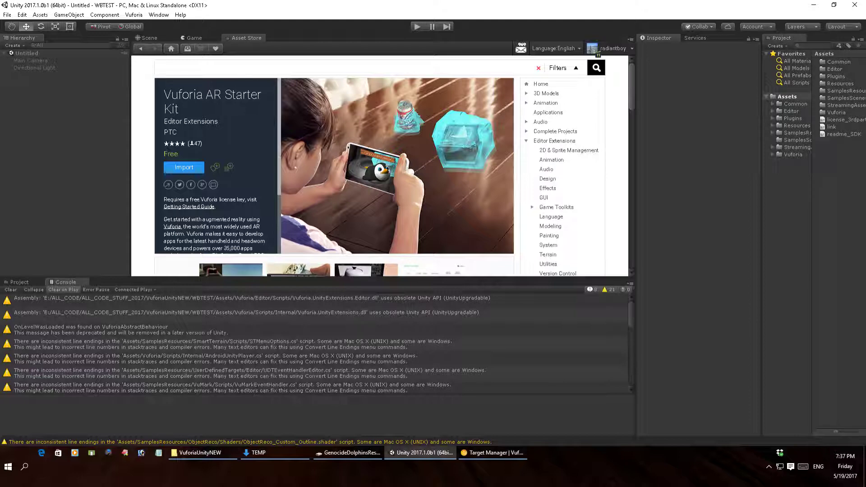
Step: Open the Vuforia-3-ImageTargets scene from the SamplesScenes folder and show its teapot targets in the Scene view
mouse_move(763, 216)
left_mouse_down()
mouse_move(624, 216)
mouse_move(746, 217)
left_mouse_up()
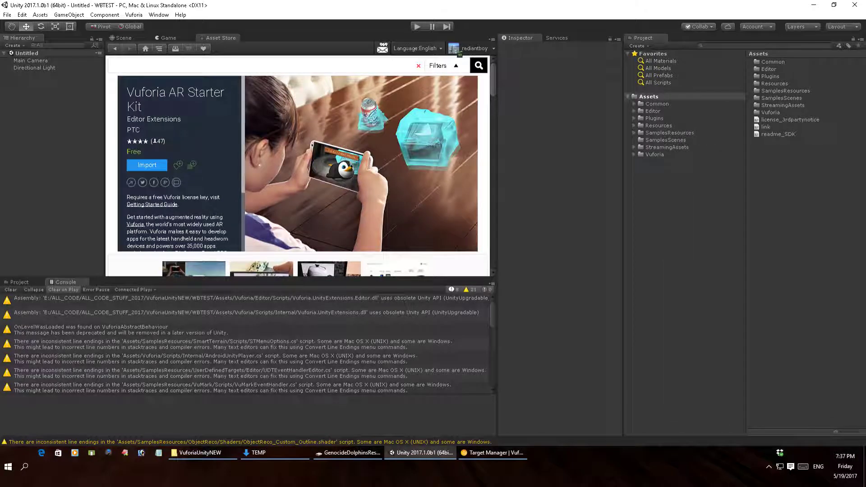
left_click(666, 140)
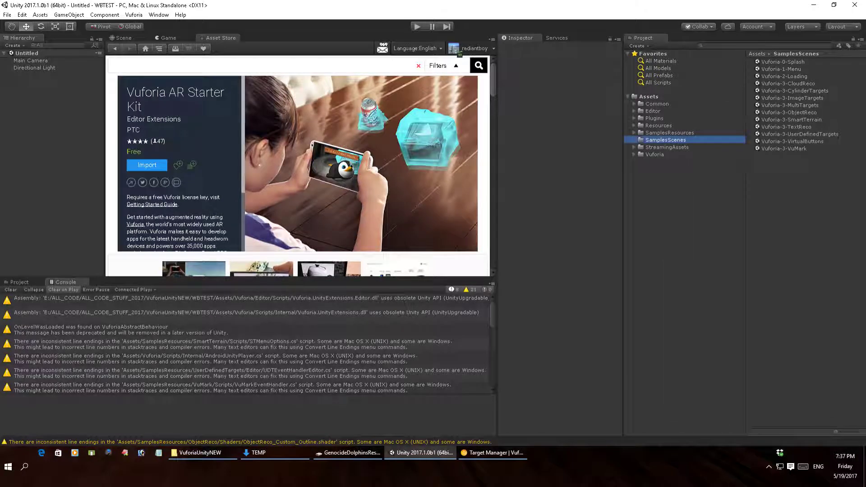
double_click(793, 98)
double_click(793, 97)
left_click_drag(497, 189, 636, 189)
left_click(151, 38)
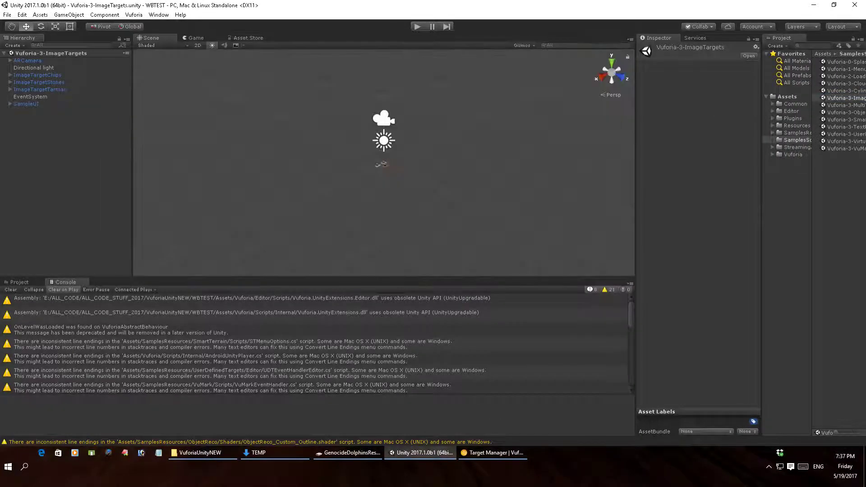
scroll(384, 163, "up", 20)
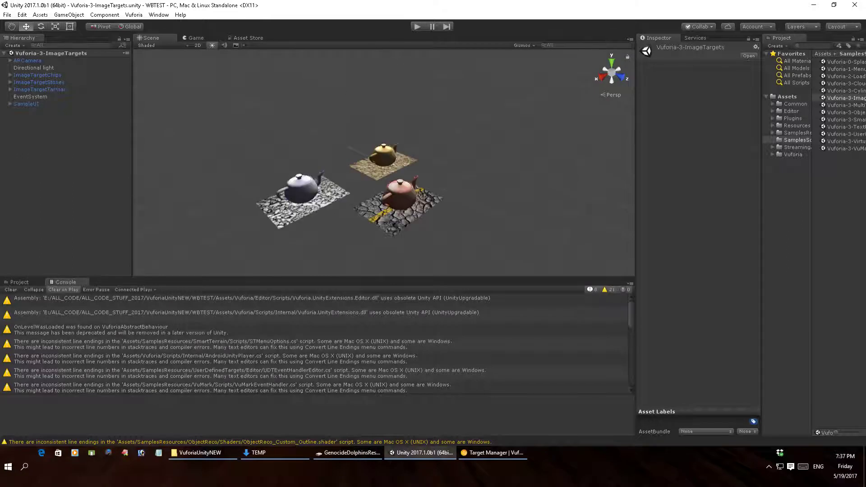
scroll(383, 162, "down", 3)
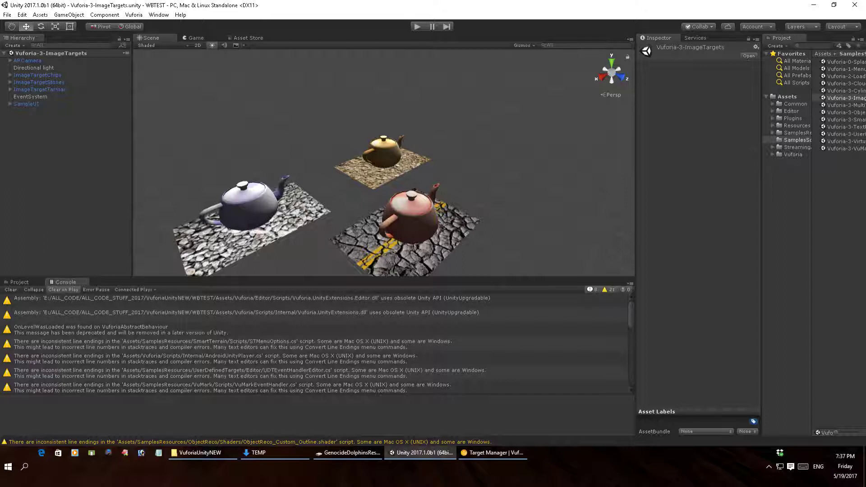
Step: Select ImageTargetChips in the scene hierarchy and widen the Inspector area
left_click(37, 75)
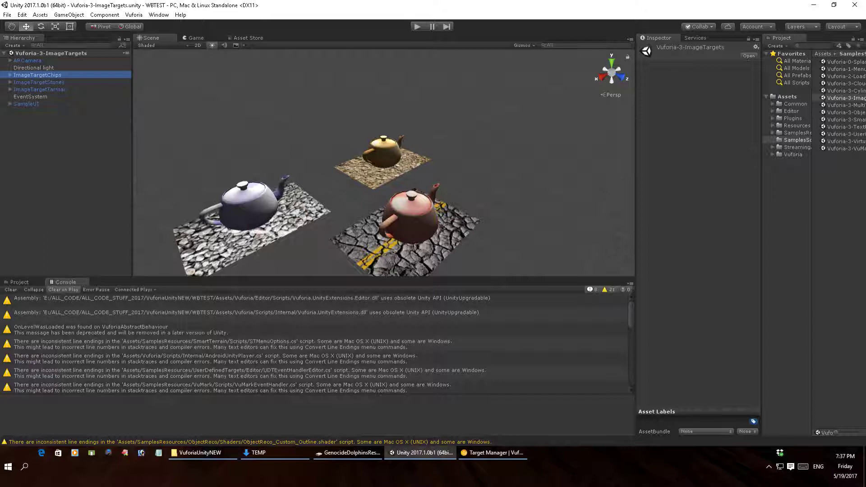
left_click(39, 83, "shift")
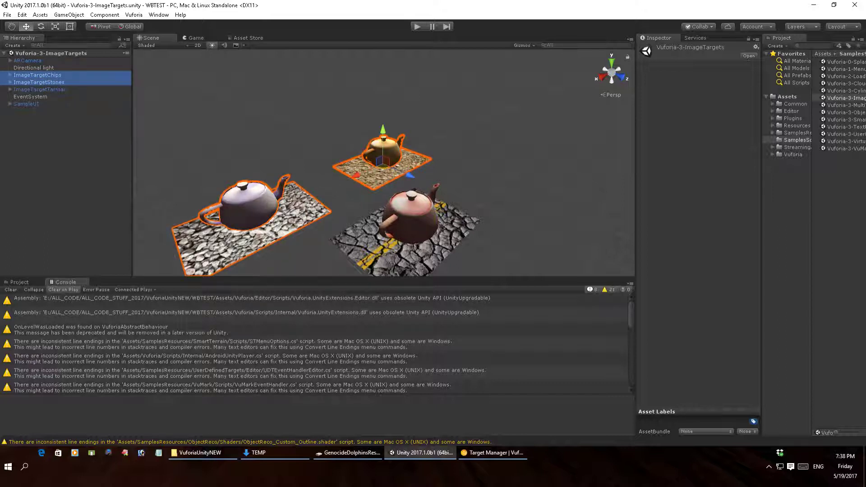
left_click(37, 75)
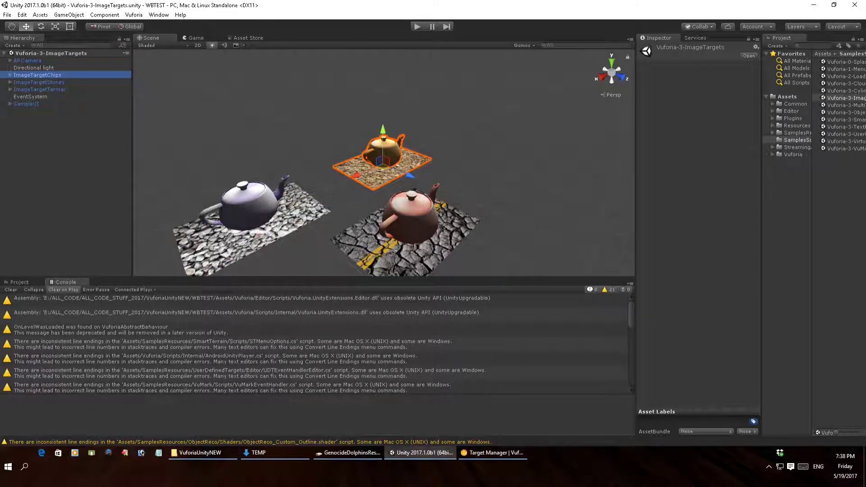
left_click_drag(636, 181, 541, 180)
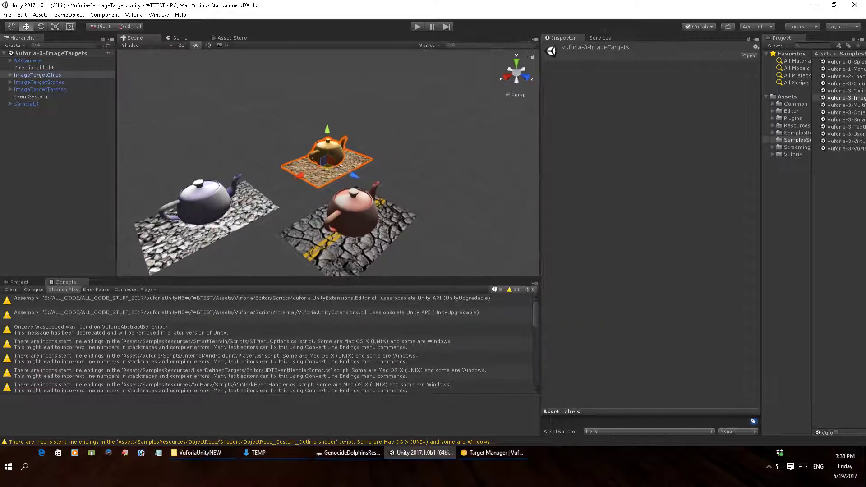
left_click(600, 38)
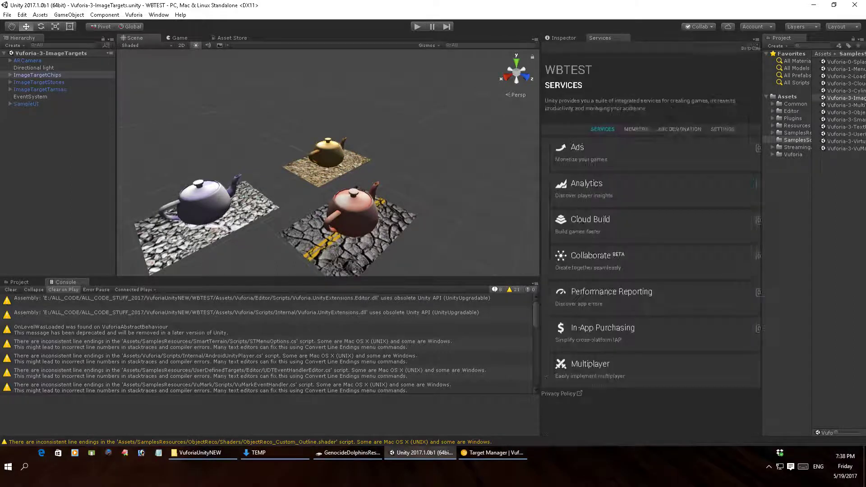
key("ctrl+3")
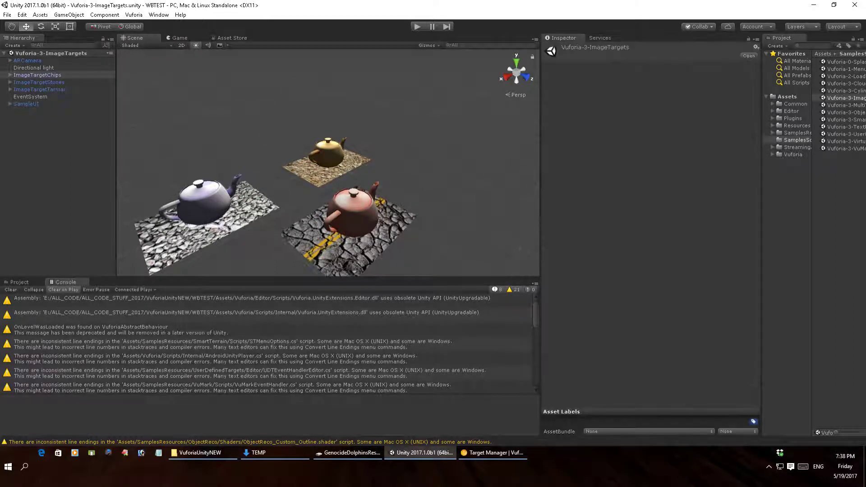
Step: Add a second Inspector beside Services and display it in place of the first one
right_click(578, 39)
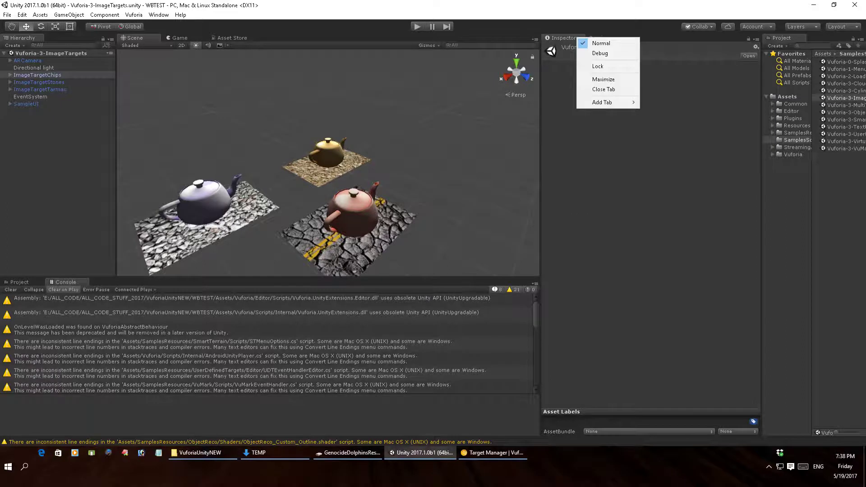
mouse_move(605, 103)
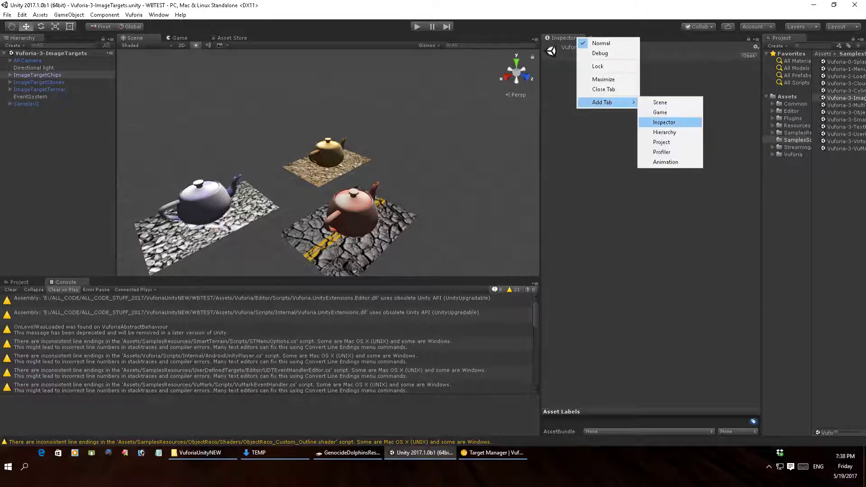
left_click(664, 122)
left_click(564, 38)
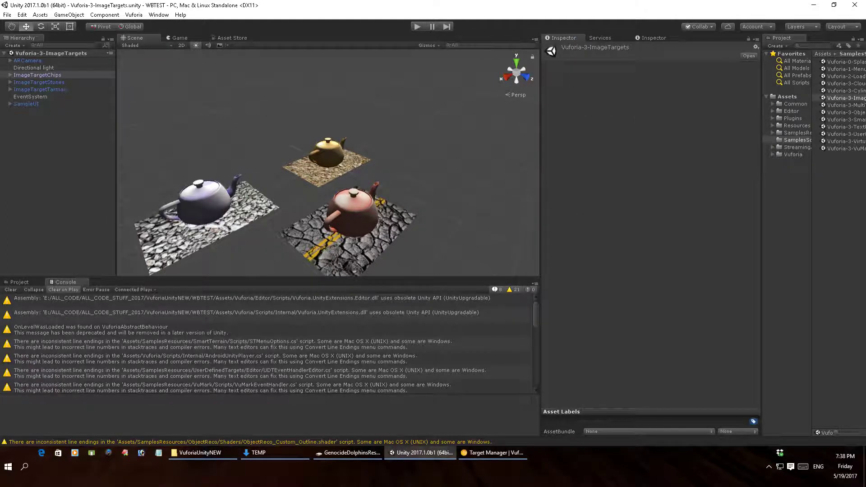
left_click(607, 38)
left_click(654, 39)
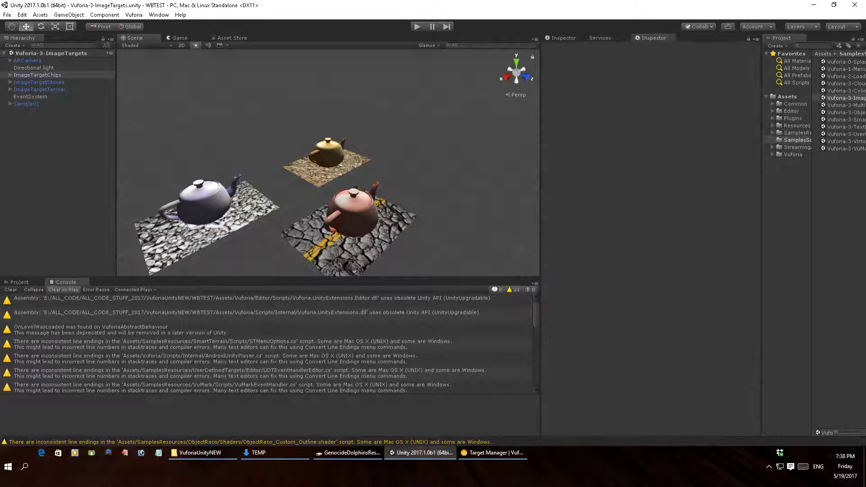
Step: Select the red teapot on the tarmac target, take the Unity window out of full screen and adjust the pane widths
left_click(354, 214)
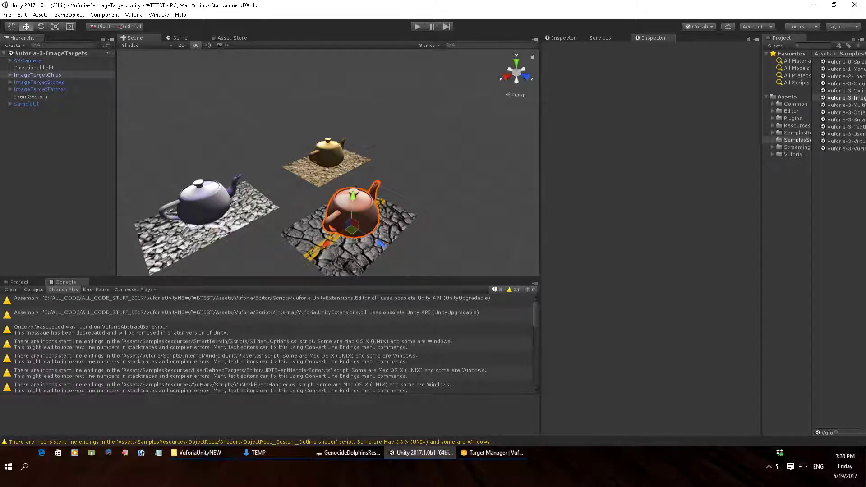
left_click(835, 5)
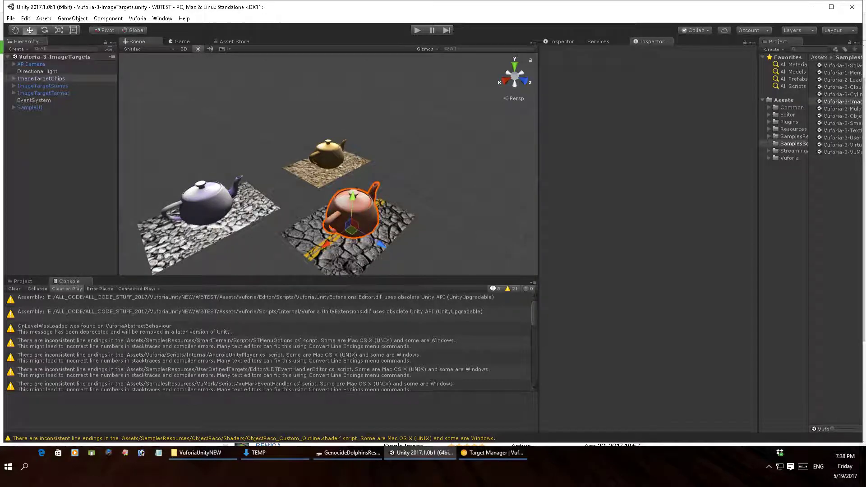
mouse_move(539, 226)
left_mouse_down()
mouse_move(188, 226)
mouse_move(632, 226)
mouse_move(536, 225)
left_mouse_up()
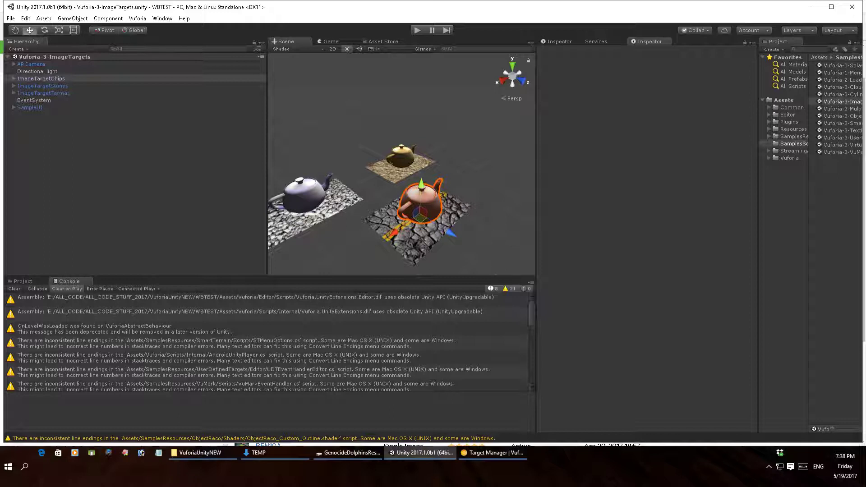
Step: Bring up the Bandicam recorder window to check the recording and return to Unity
left_click(769, 467)
left_click(787, 365)
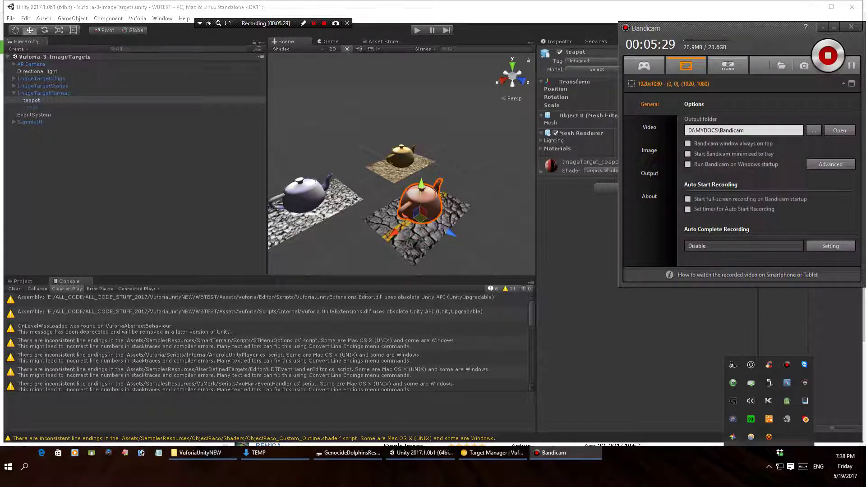
left_click(136, 194)
Step: Deactivate the ImageTargetChips and ImageTargetStones objects together so that only the tarmac target remains active
left_click(402, 157)
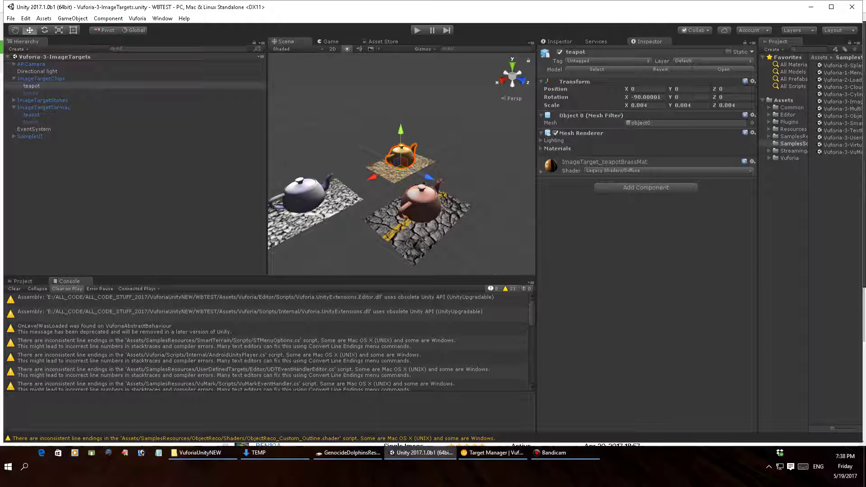
left_click(41, 78)
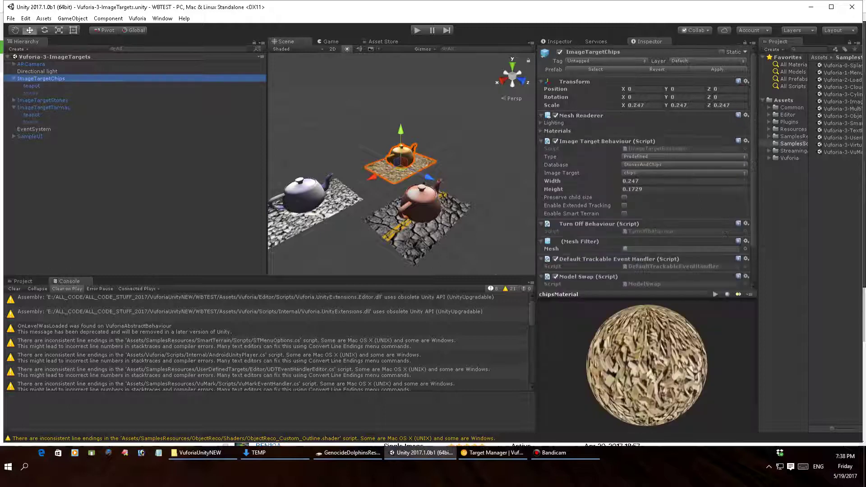
key("Left")
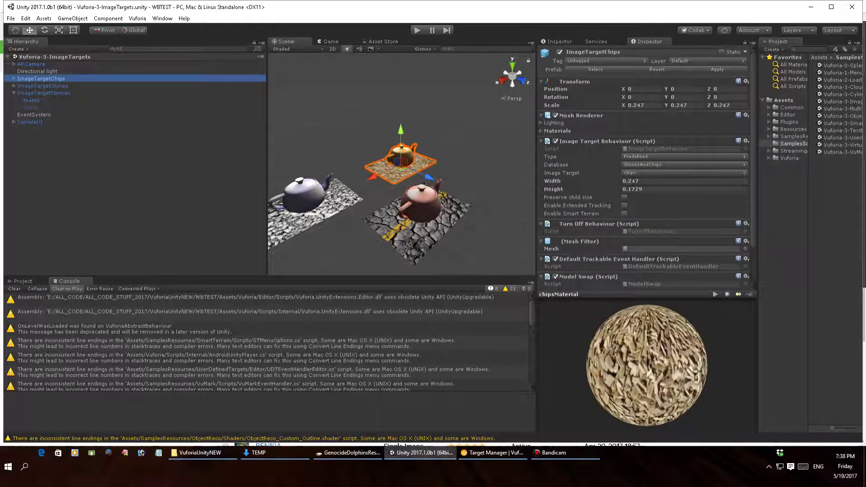
key("shift+Down")
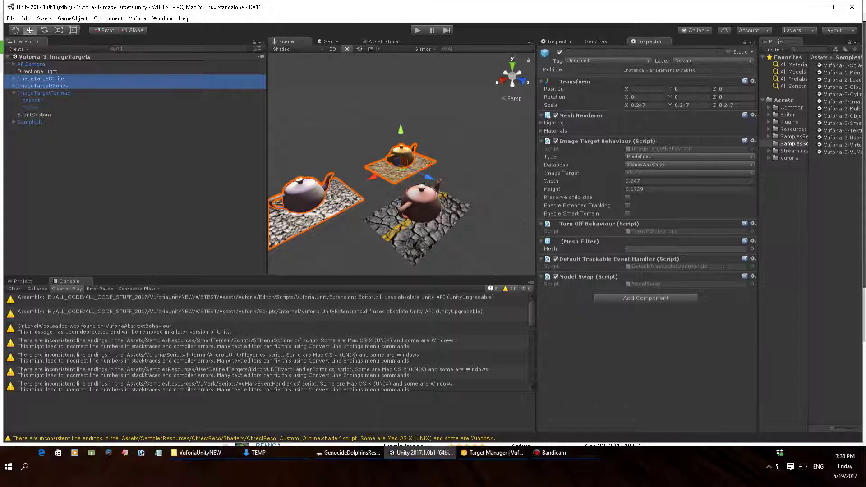
left_click(560, 52)
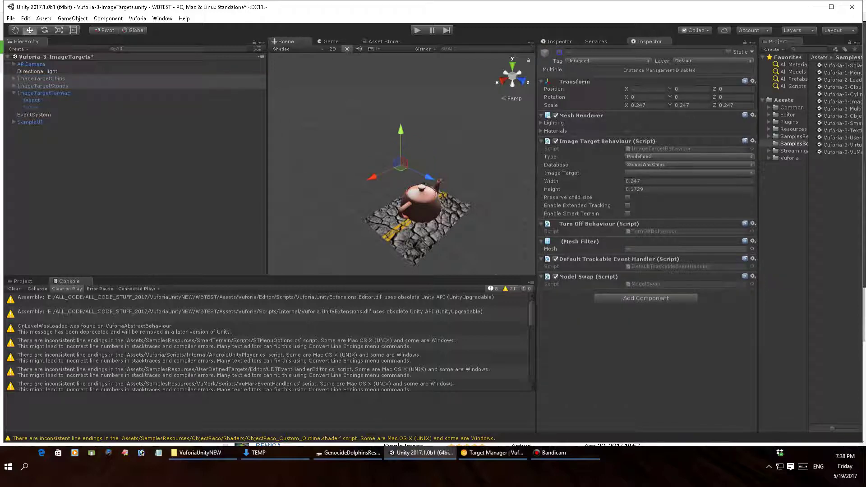
Step: Set ImageTargetTarmac's database to target_images, keep teddys3 as its image target and look through its remaining components
key("Down")
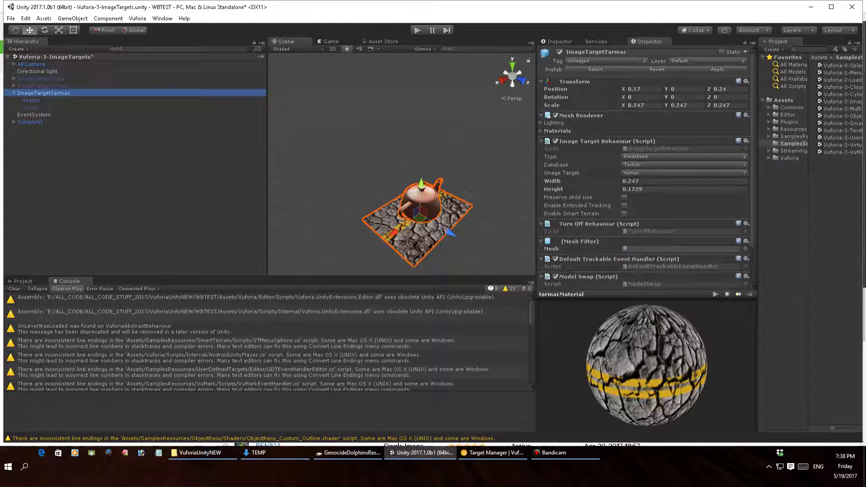
left_click(684, 165)
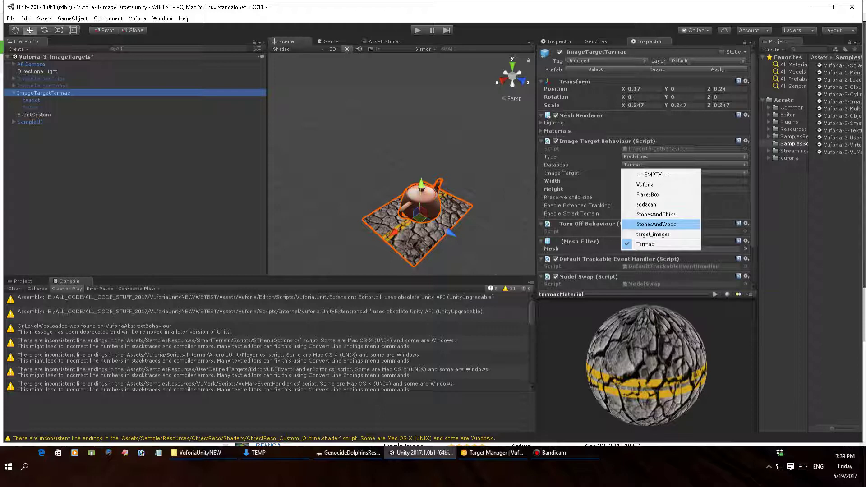
left_click(653, 234)
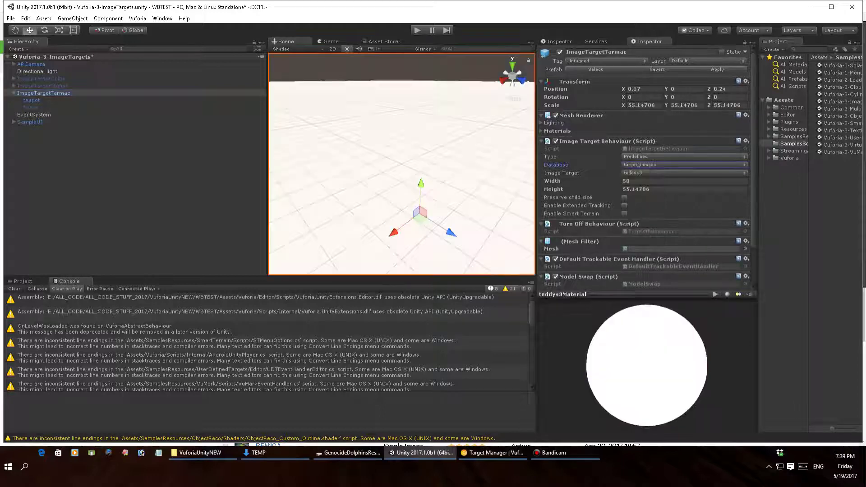
left_click(684, 173)
left_click(684, 173)
left_click(684, 173)
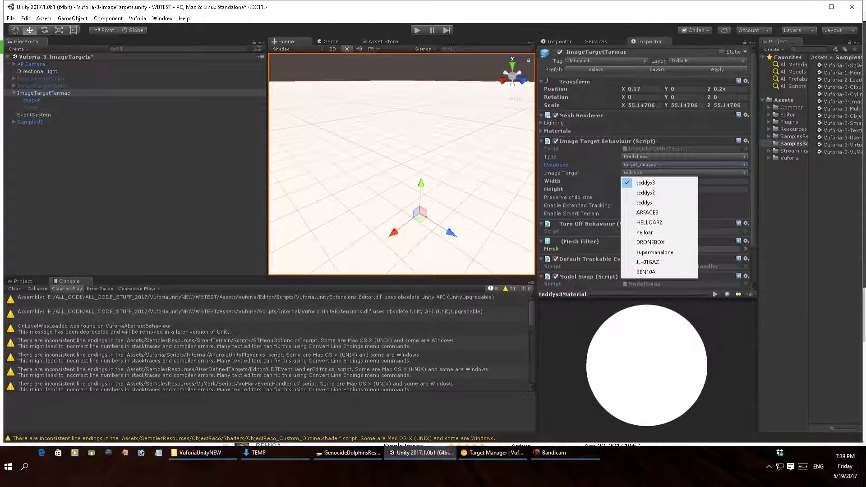
left_click(684, 173)
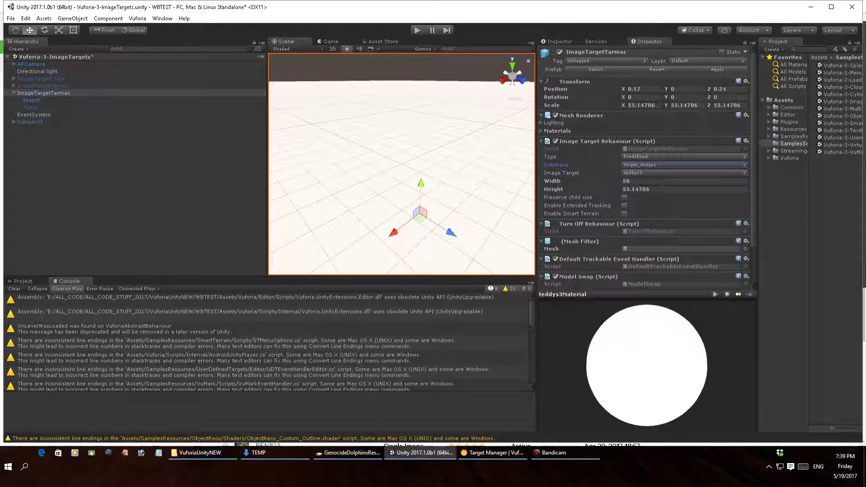
scroll(645, 171, "down", 3)
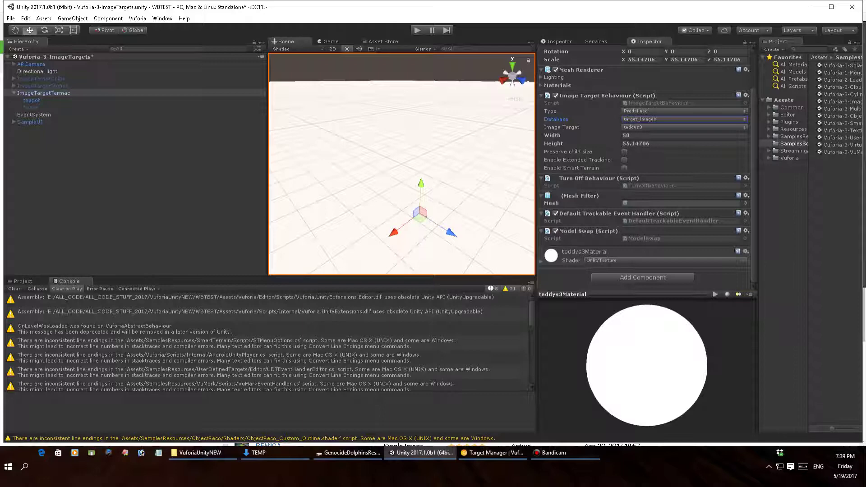
Step: Open the Vuforia configuration from ARCamera and paste the clipboard content into the App License Key field
left_click(31, 64)
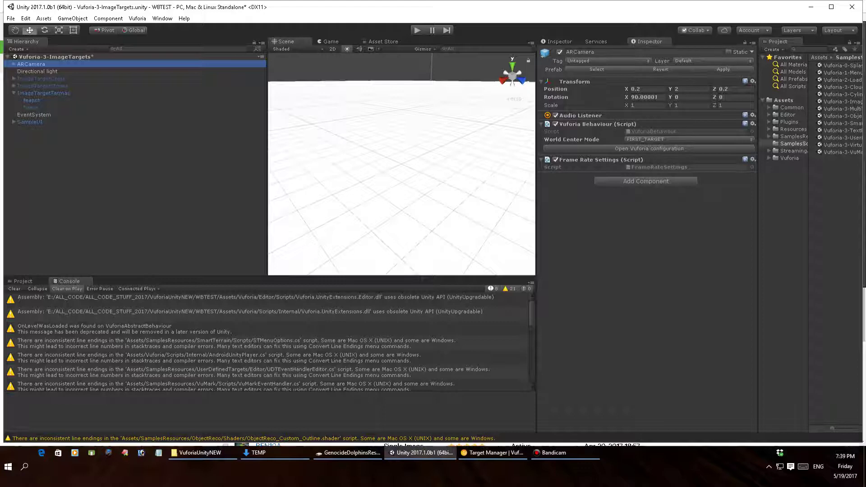
left_click(650, 148)
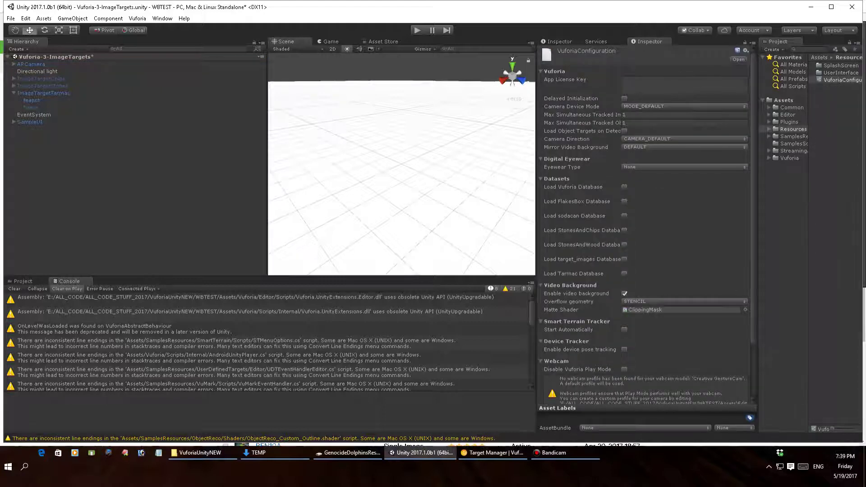
key("ctrl+v")
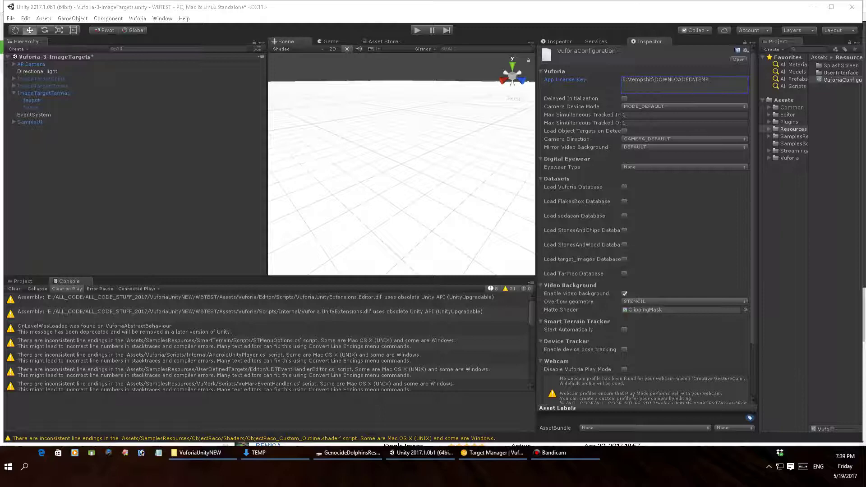
Step: Switch to the Vuforia developer portal in the browser and copy the licence key of GAZY from the License Manager
left_click(493, 452)
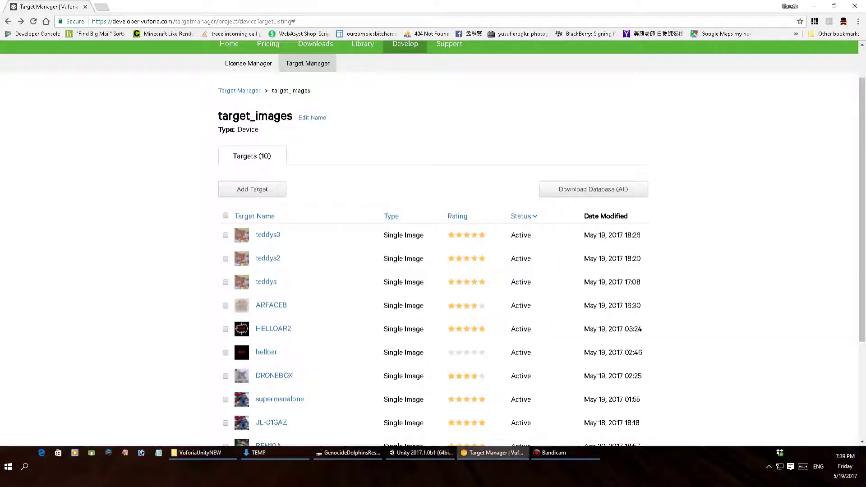
left_click(249, 63)
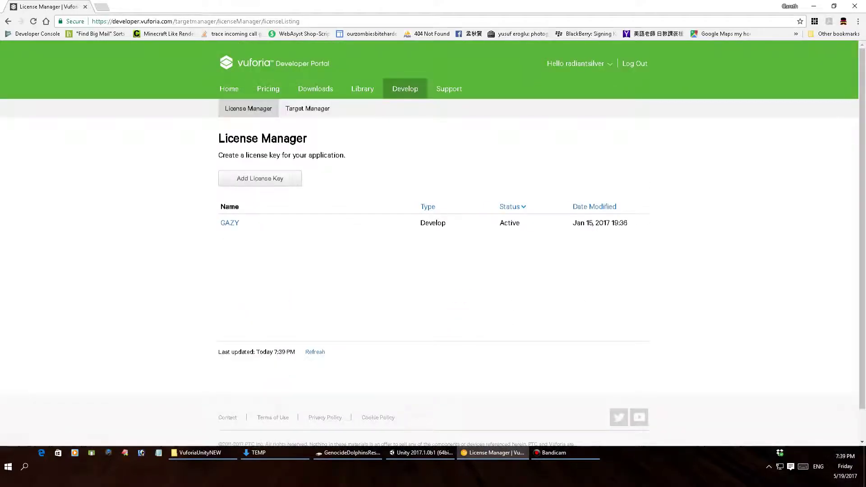
left_click(229, 223)
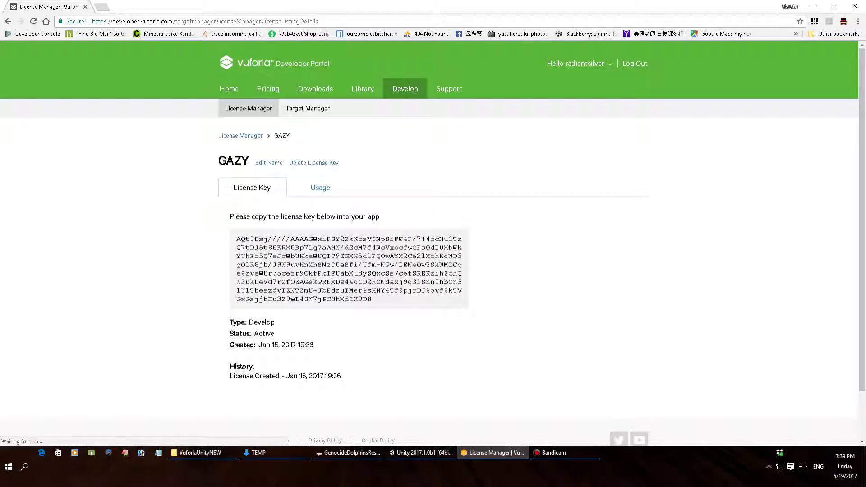
left_click_drag(373, 299, 235, 238)
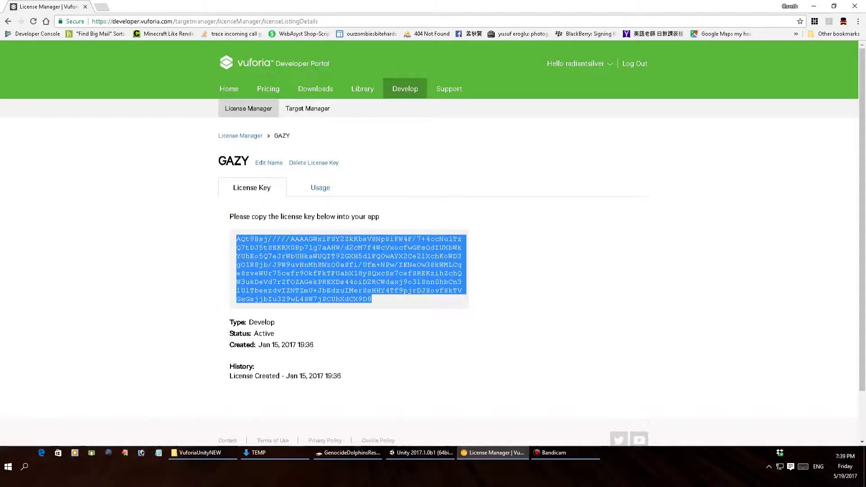
Step: Return to Unity and replace the App License Key field's content with the copied licence key
left_click(814, 6)
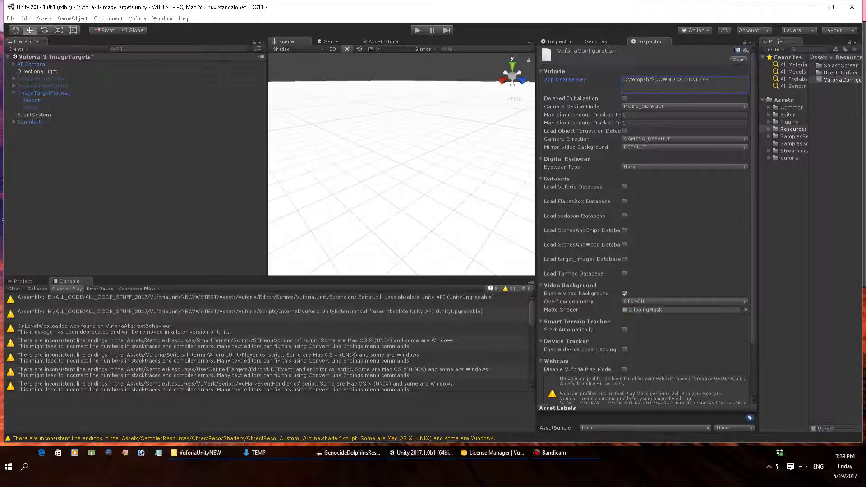
left_click_drag(711, 80, 622, 80)
key("ctrl+v")
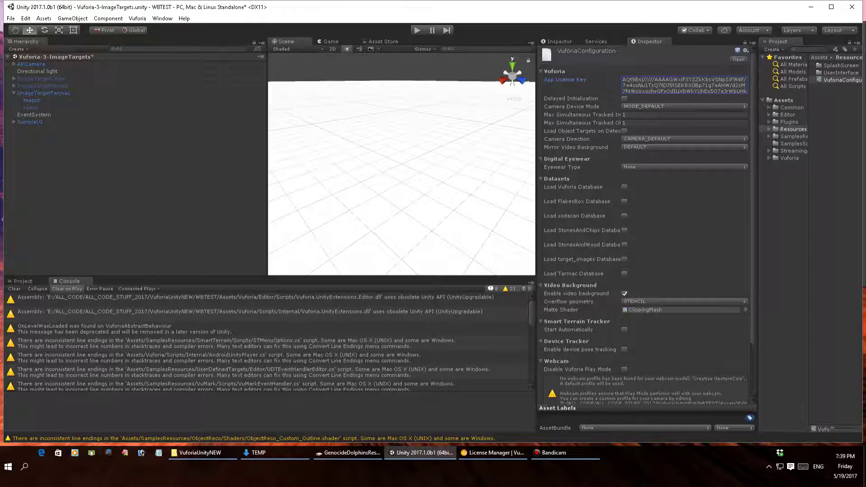
Step: Load and activate the target_images database in the Vuforia configuration's Datasets settings
left_click(542, 179)
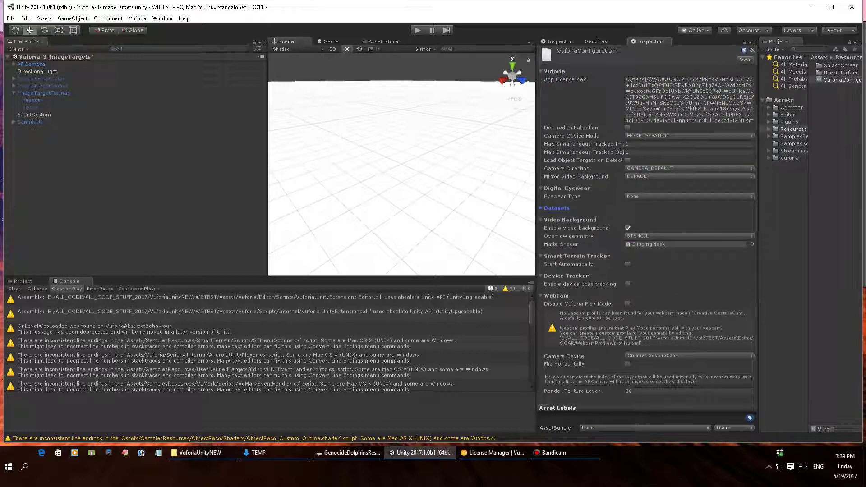
left_click(542, 208)
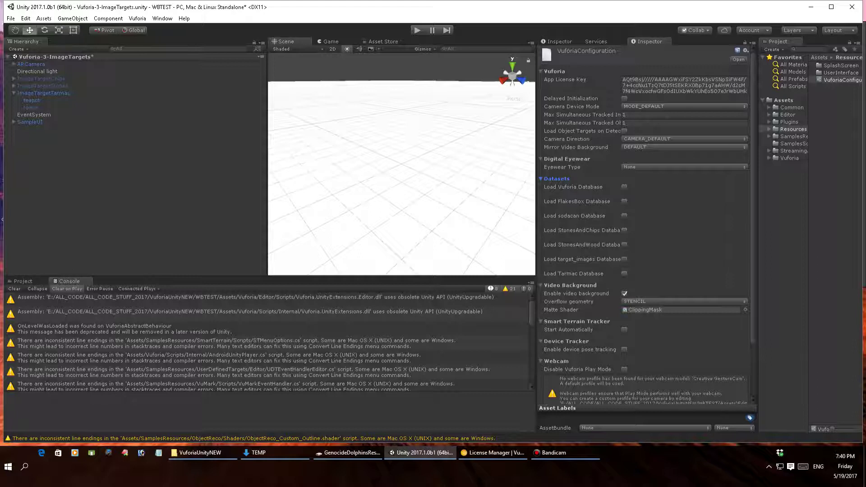
left_click(624, 259)
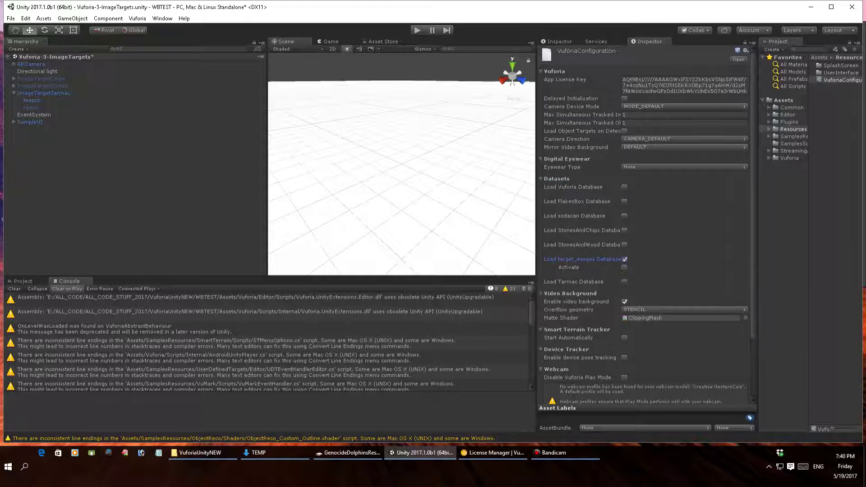
left_click(625, 267)
Step: Switch ImageTargetTarmac's image target to teddys2 and back to teddys3, and review its components
left_click(33, 100)
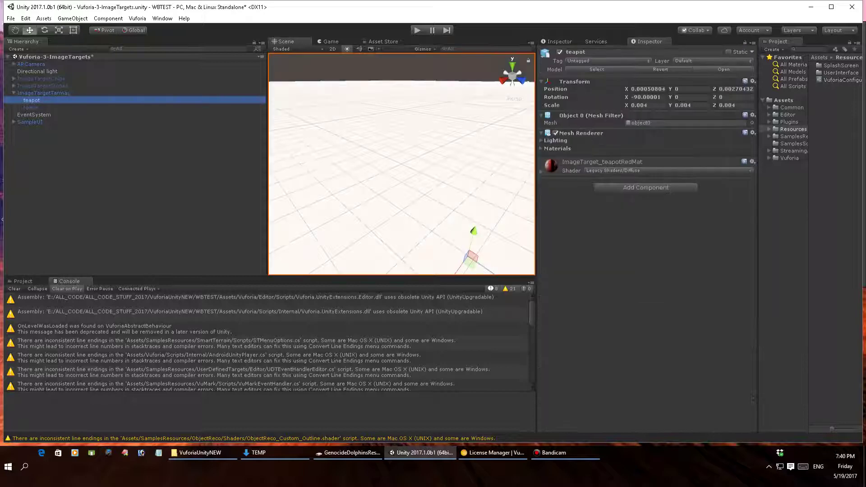
left_click(43, 93)
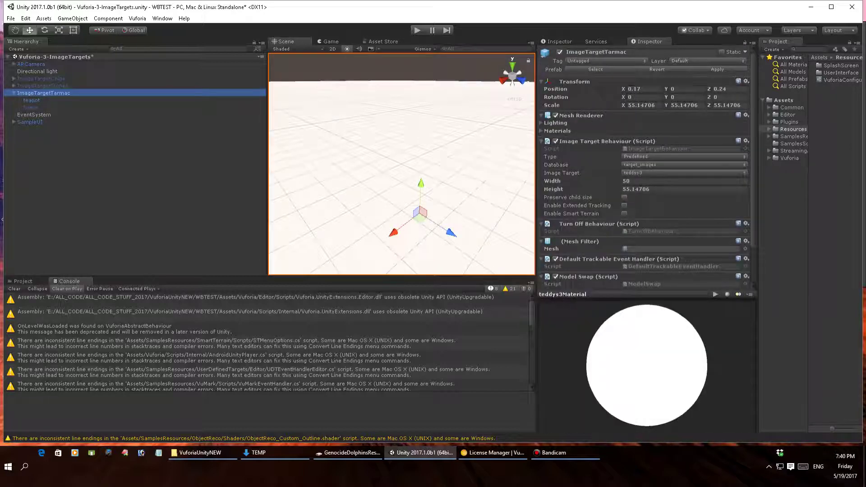
left_click(654, 172)
left_click(654, 183)
left_click(654, 172)
left_click(646, 193)
left_click(684, 173)
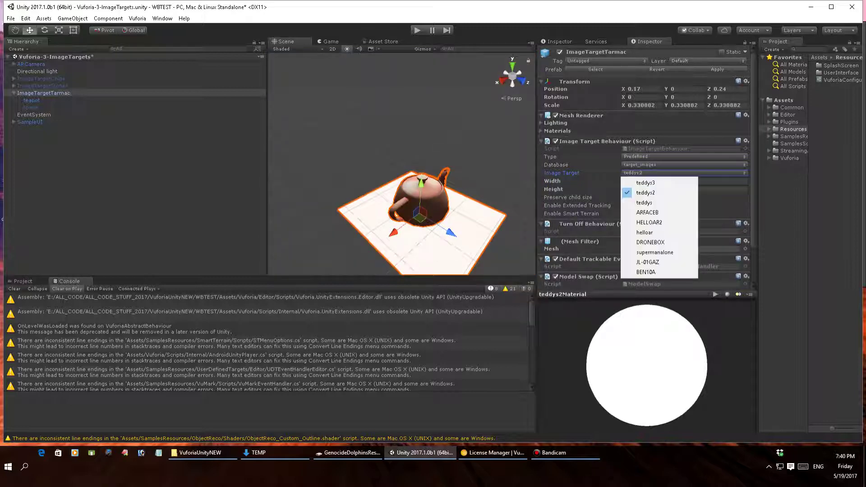
left_click(646, 182)
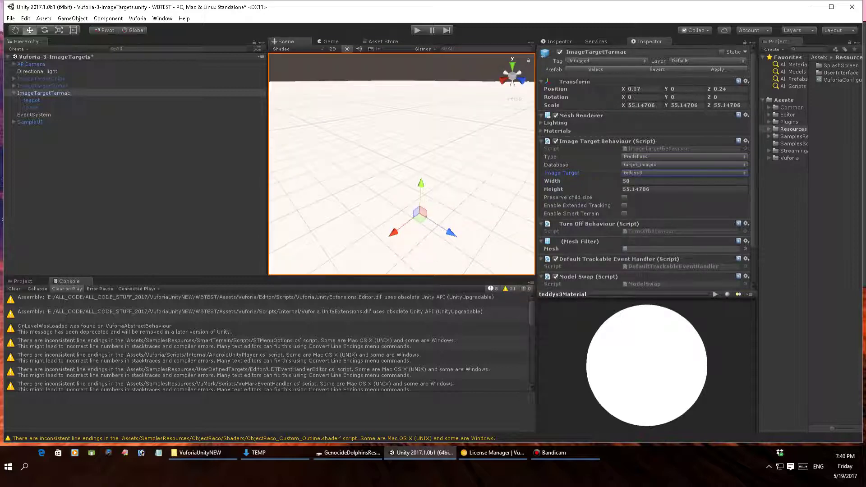
scroll(648, 167, "down", 3)
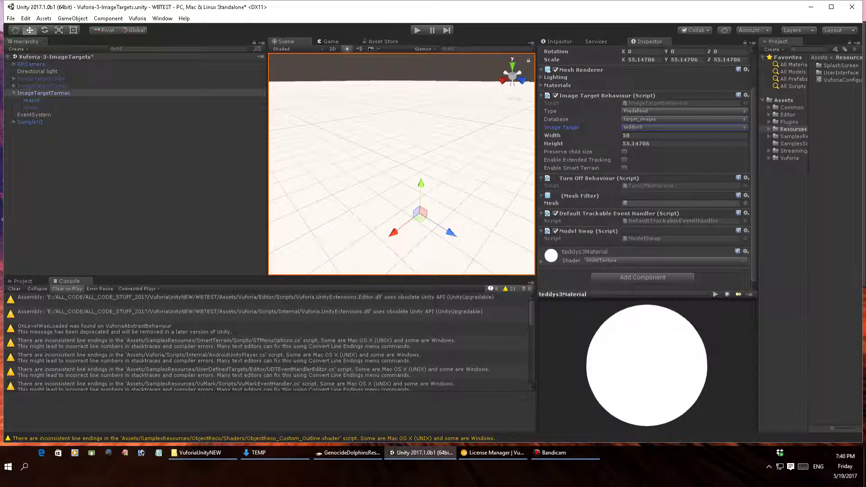
scroll(648, 167, "up", 3)
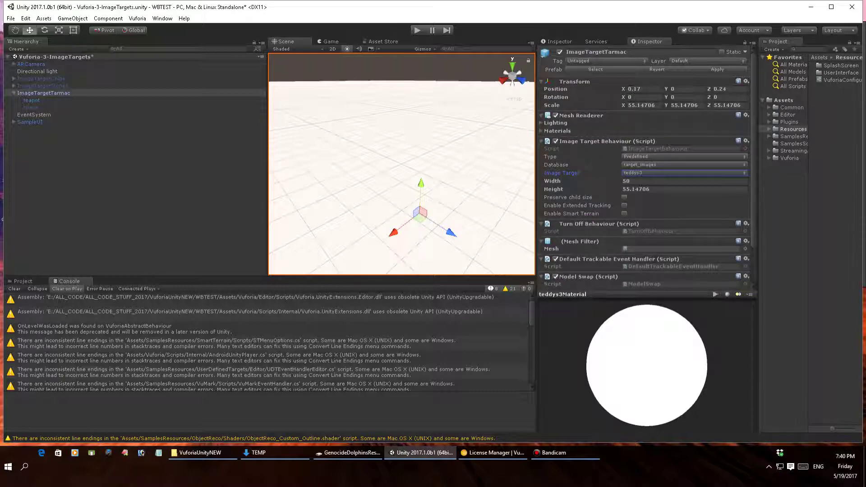
Step: Widen the Scene view to show the whole teapot target, and test the scene with the webcam in Play mode before stopping it
left_click_drag(267, 162, 147, 162)
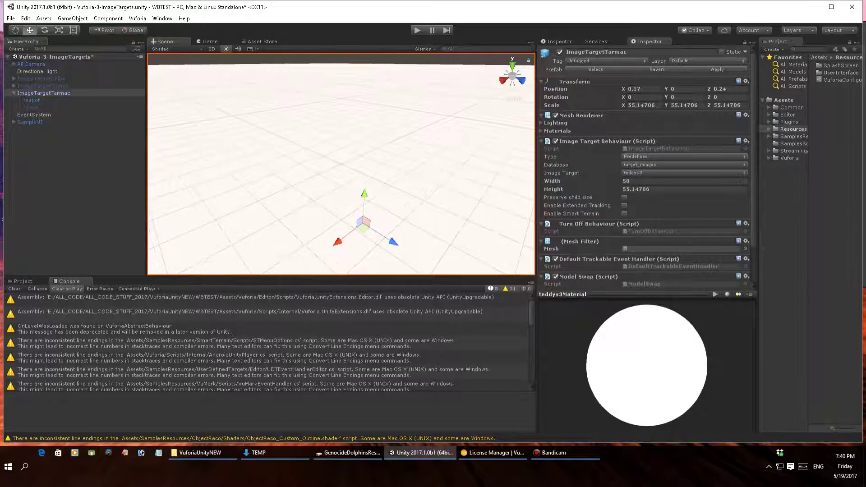
scroll(341, 165, "down", 20)
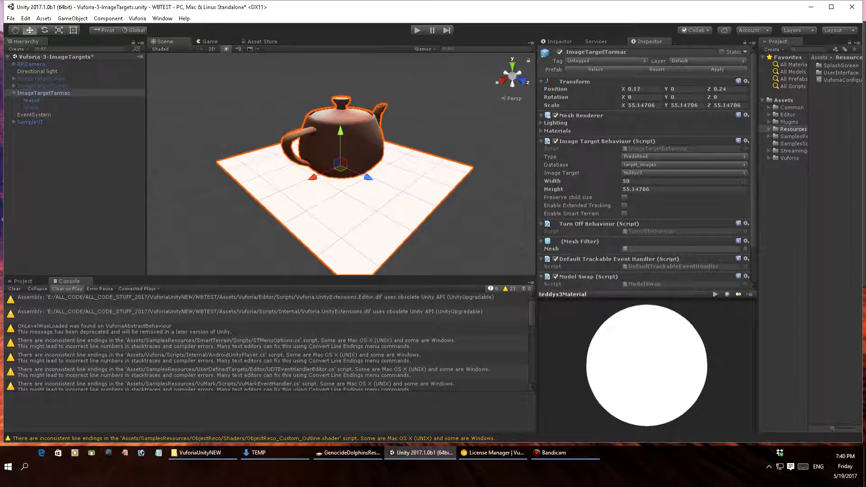
key("ctrl+p")
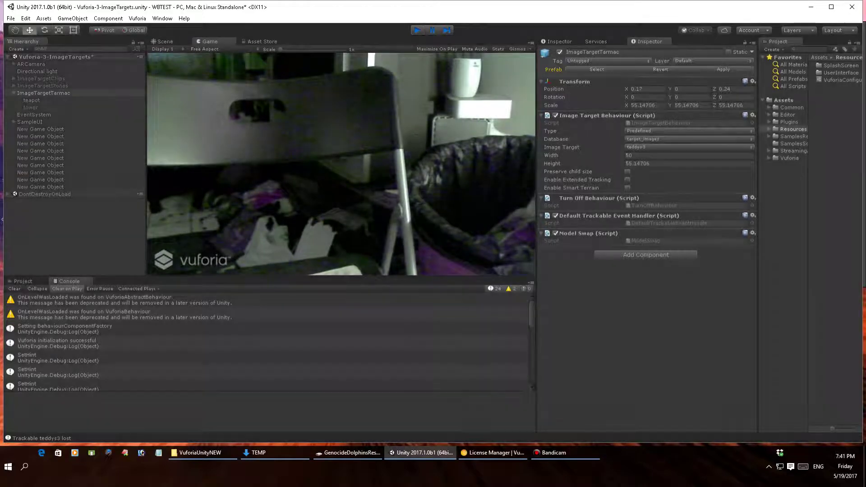
key("ctrl+p")
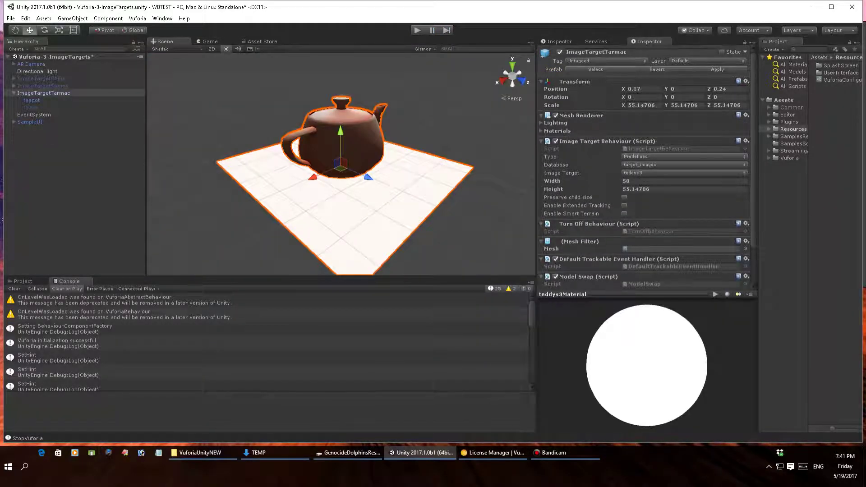
Step: Assign the target_images database to ImageTargetStones and choose teddys2 as its image target
left_click(42, 86)
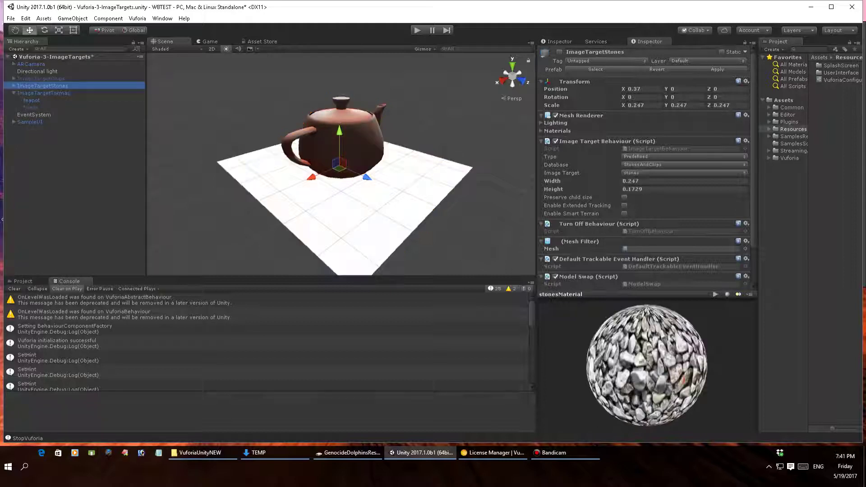
left_click(661, 165)
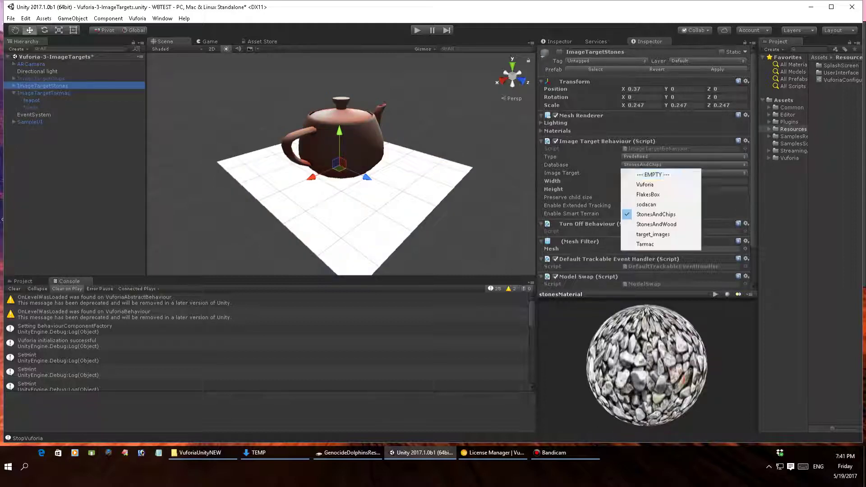
left_click(661, 234)
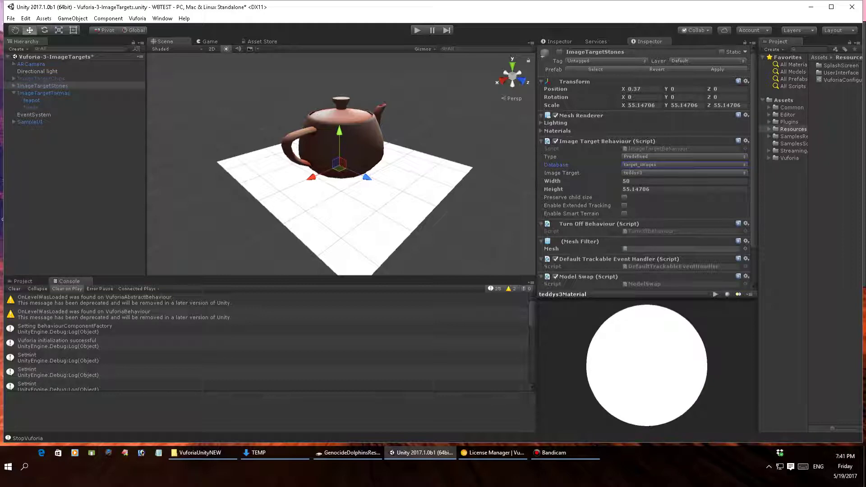
left_click(684, 172)
left_click(645, 193)
left_click(684, 173)
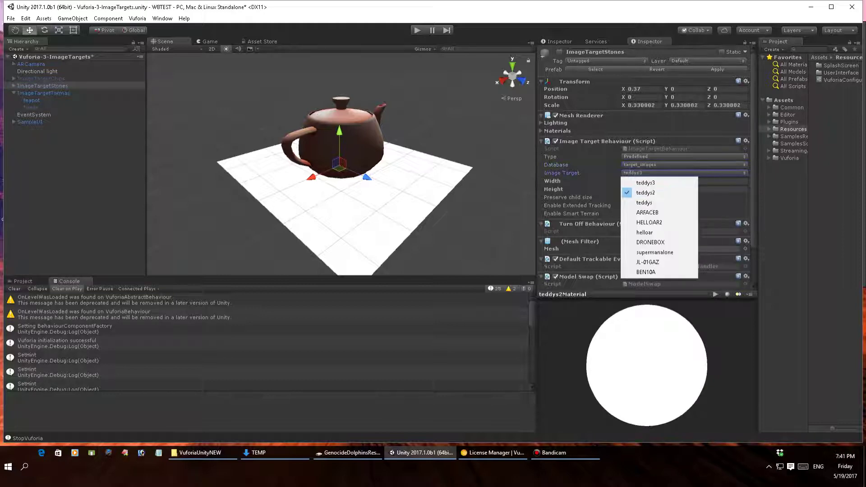
Step: Review the Vuforia configuration through ARCamera, and look over ImageTargetTarmac's image target settings and components
left_click(31, 64)
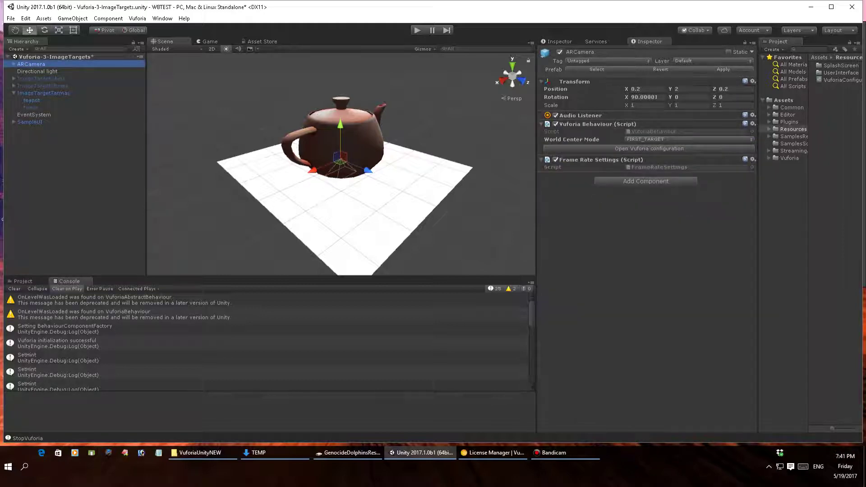
left_click(649, 149)
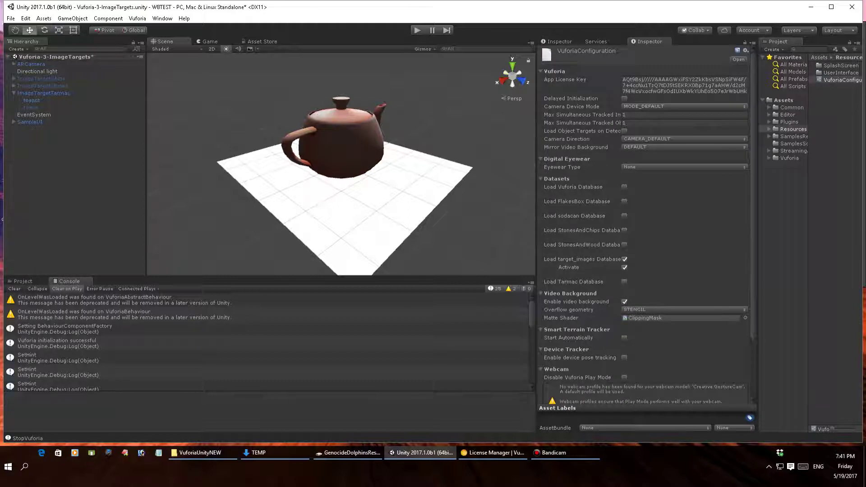
left_click(32, 64)
left_click(43, 93)
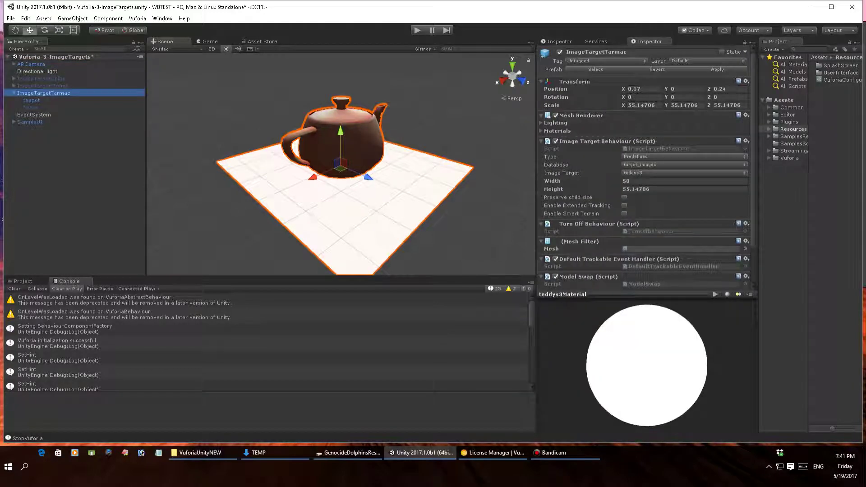
scroll(645, 167, "down", 3)
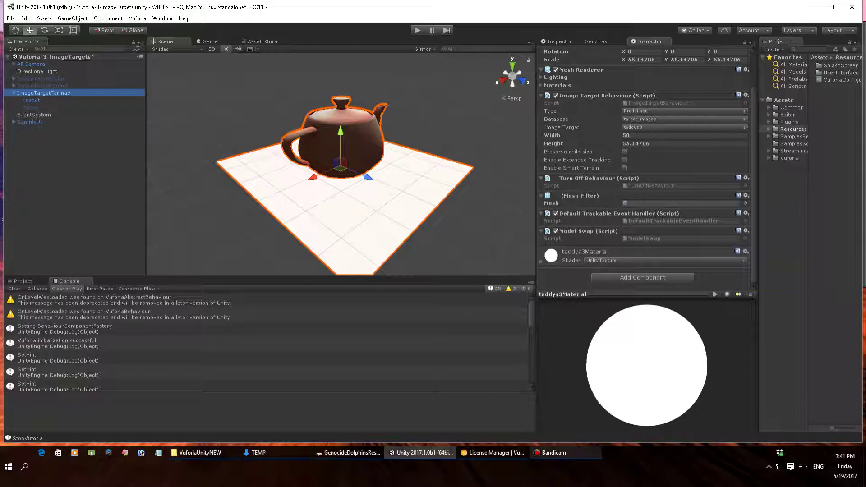
Step: Check ImageTargetTarmac's available image targets and set its Width to 50
left_click(554, 453)
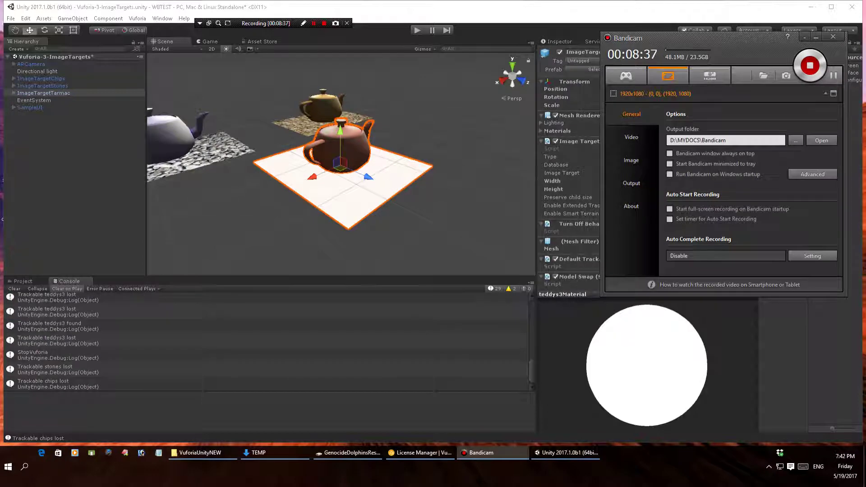
key("alt+Tab")
left_click(668, 172)
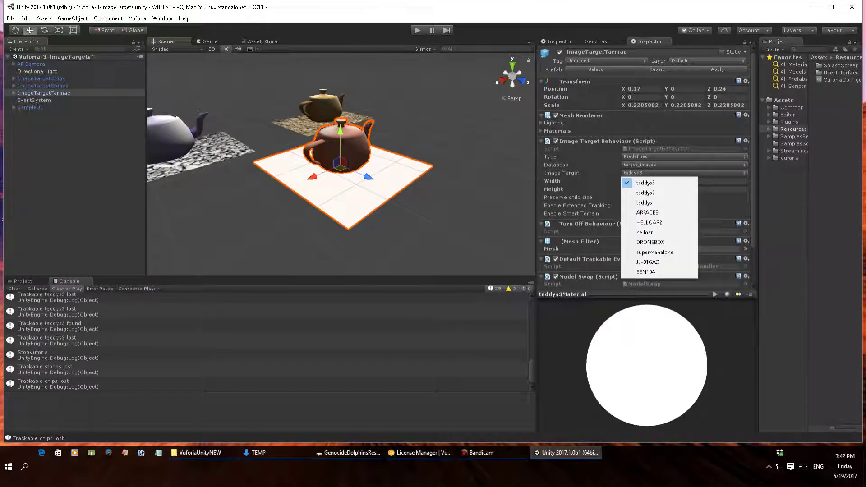
left_click(591, 182)
left_click(645, 181)
type("50")
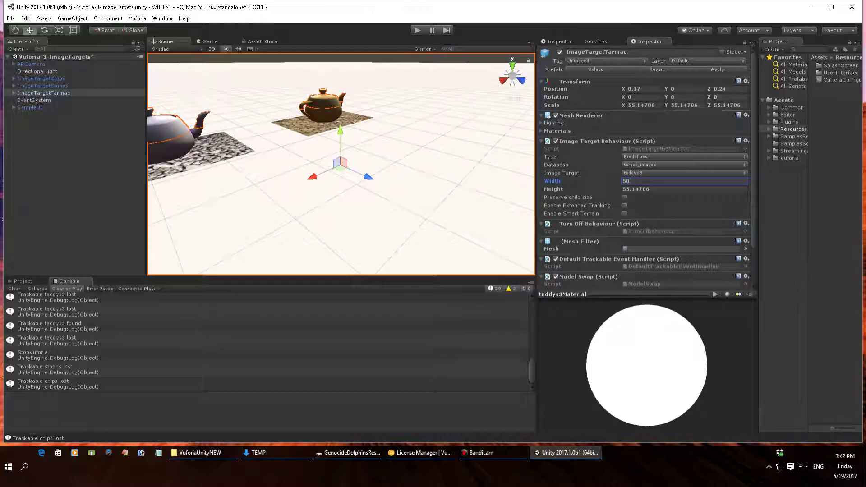
scroll(341, 164, "down", 10)
scroll(341, 164, "up", 10)
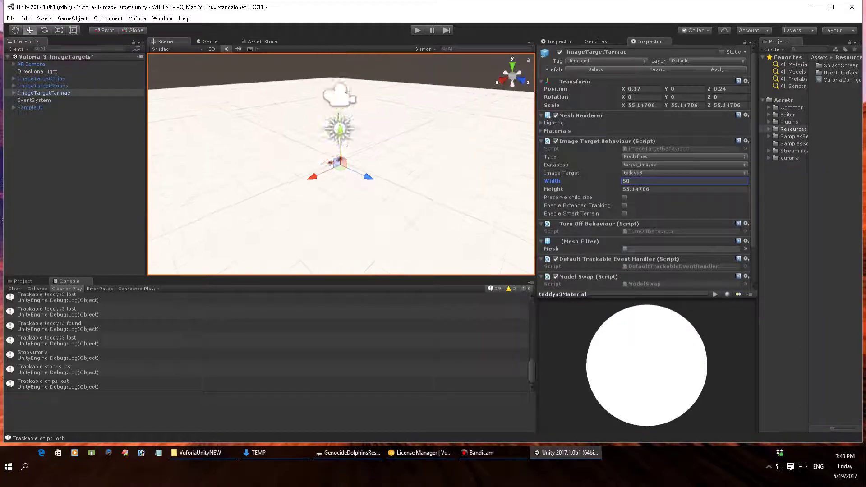
Step: Set ImageTargetTarmac's Width to 0.3
double_click(627, 181)
type("0")
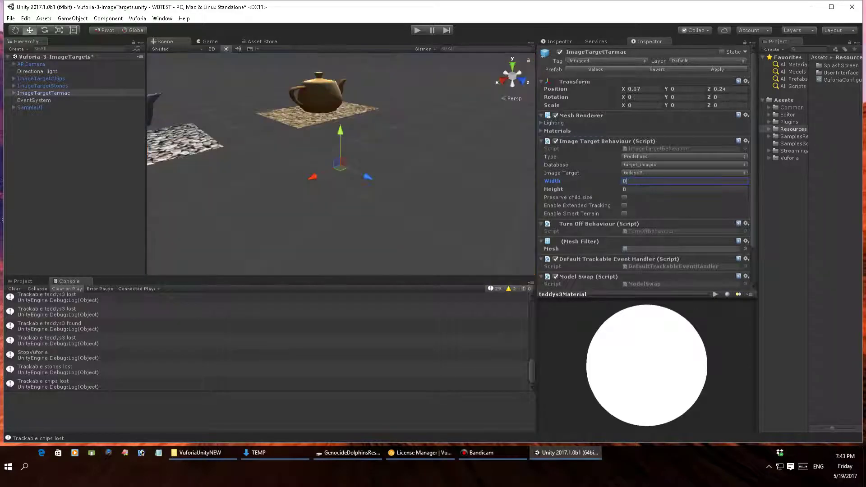
type(".3")
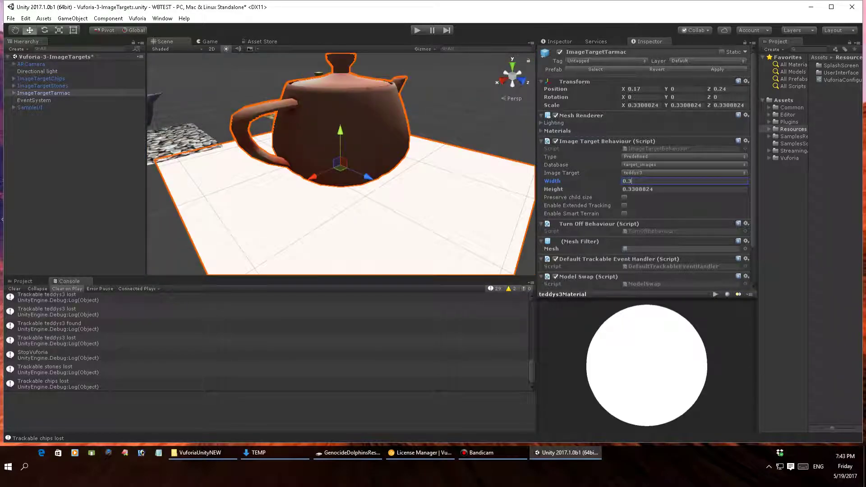
scroll(341, 164, "down", 10)
left_click_drag(325, 162, 409, 178, "alt")
Step: Set ImageTargetTarmac's Width to 0.2 and frame all three teapot targets together in the Scene view
left_click_drag(636, 181, 629, 181)
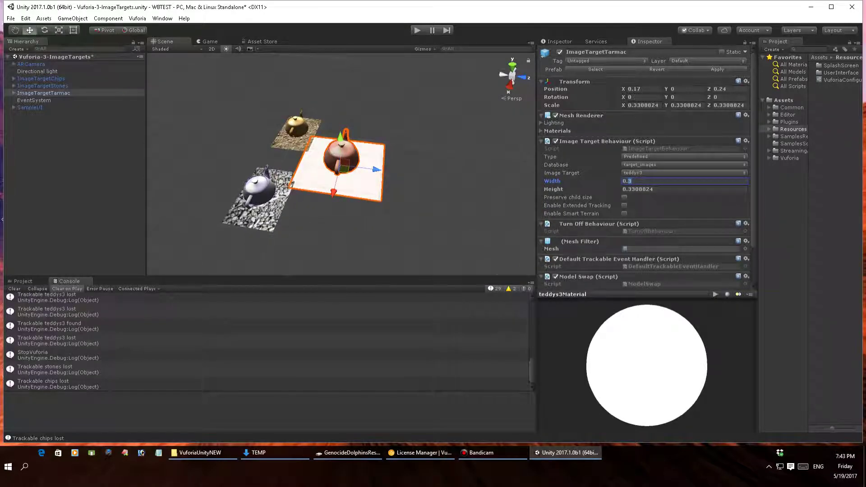
type("0.2")
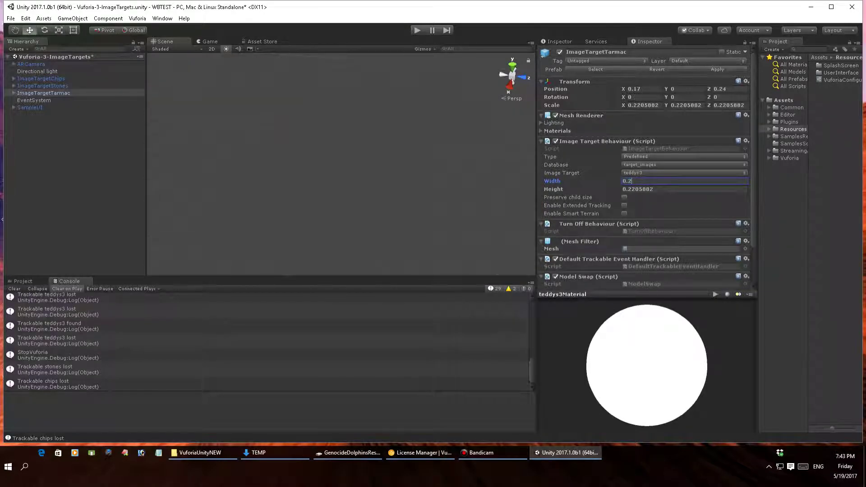
left_click_drag(420, 149, 375, 147, "alt")
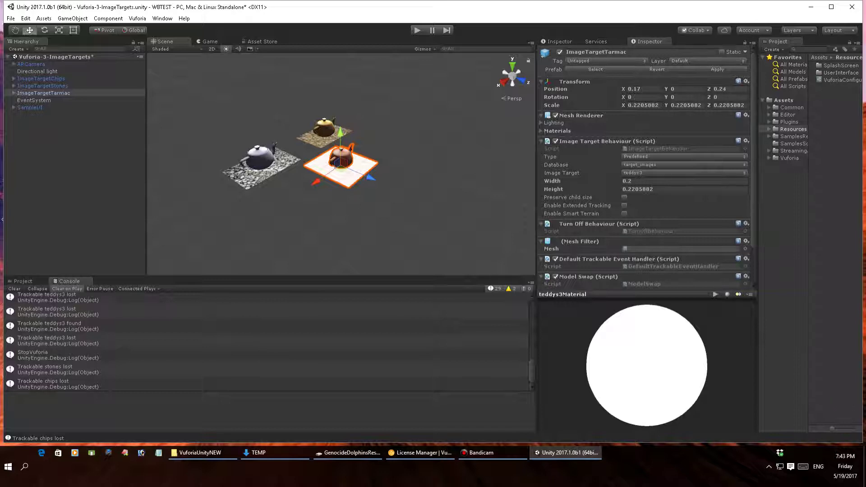
scroll(341, 164, "down", 5)
scroll(342, 165, "up", 5)
middle_click_drag(341, 164, 379, 179)
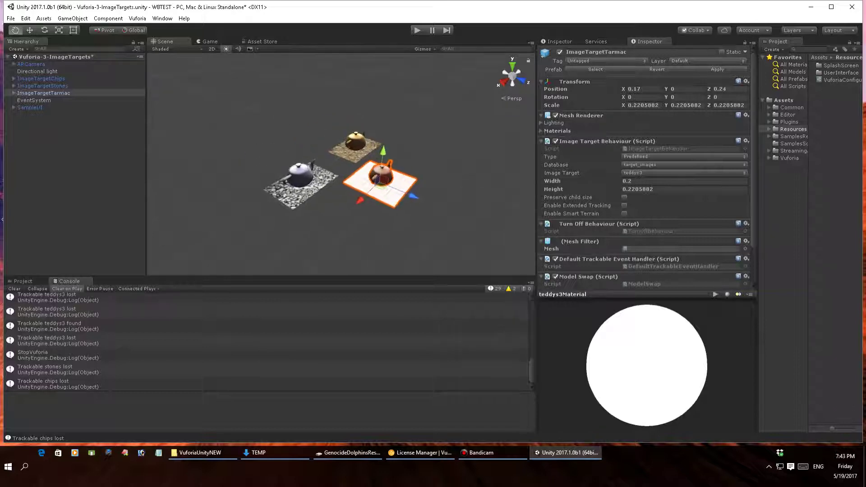
scroll(379, 178, "up", 8)
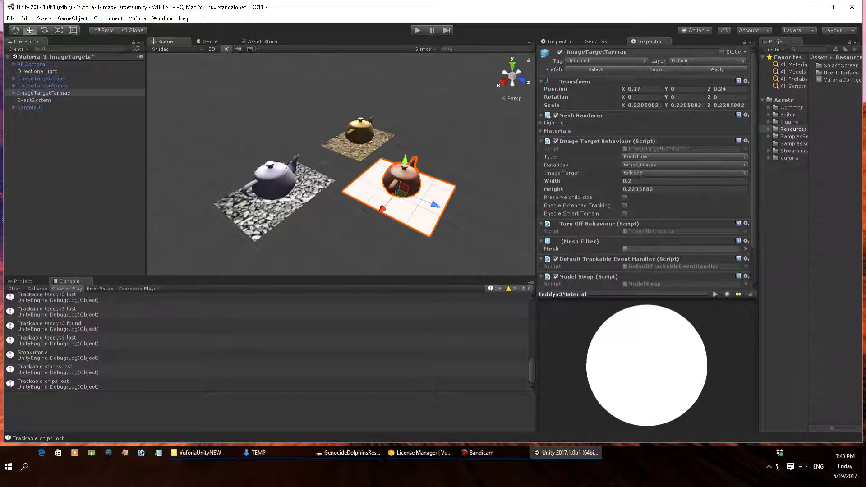
Step: Test the scene with the webcam in Play mode, and open the Vuforia configuration from ARCamera
key("ctrl+p")
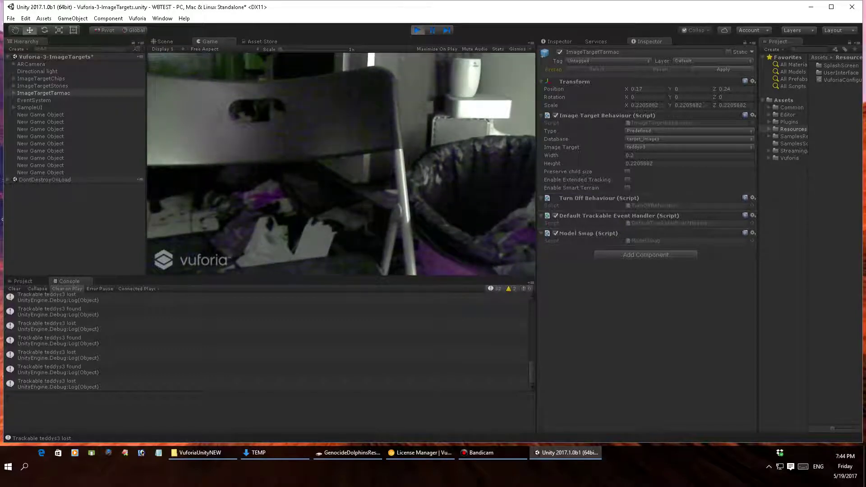
left_click(31, 64)
left_click(649, 150)
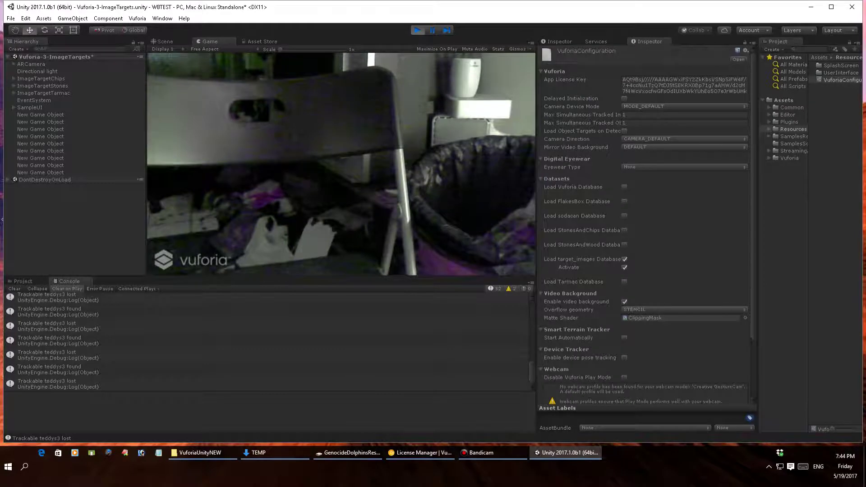